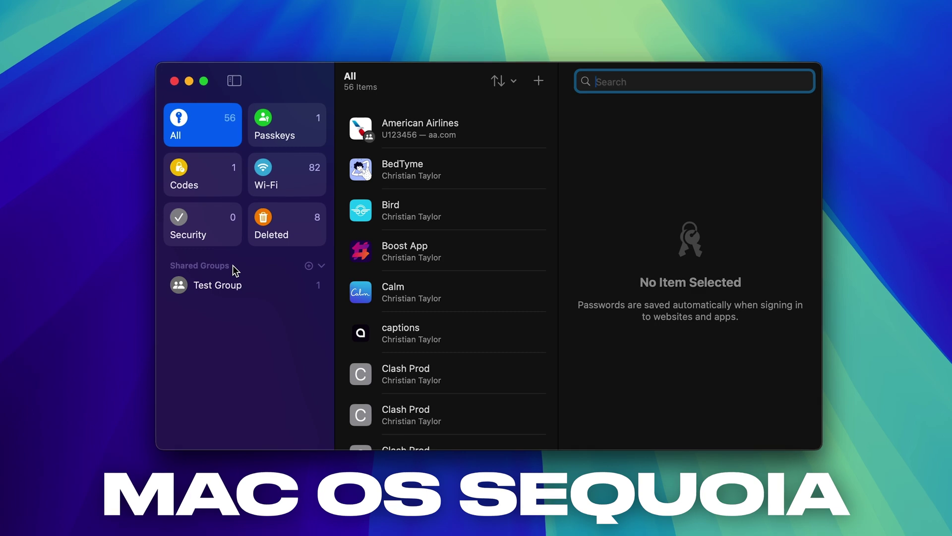
# Finish the Craylor Academy note in the New Password sheet and save the login
pyautogui.scroll(-10, 425, 188)
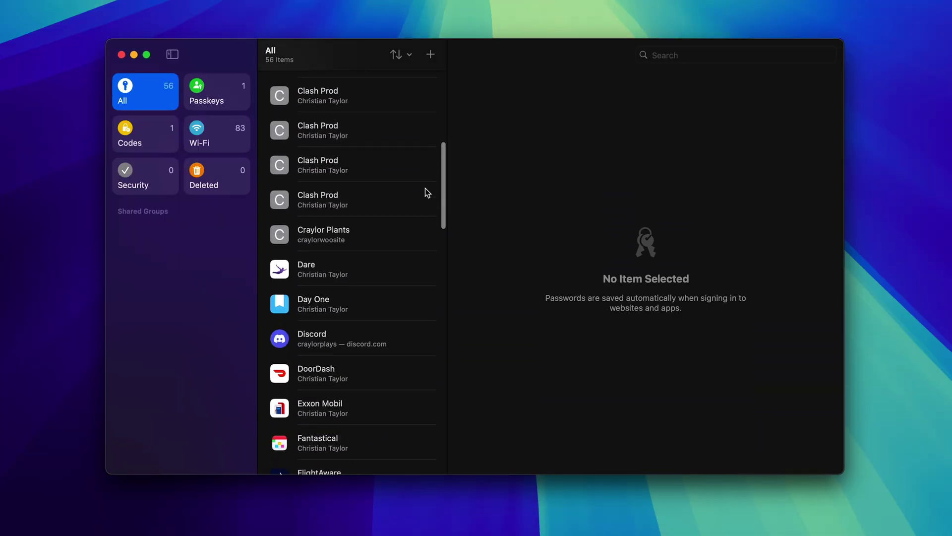
pyautogui.scroll(-10, 425, 188)
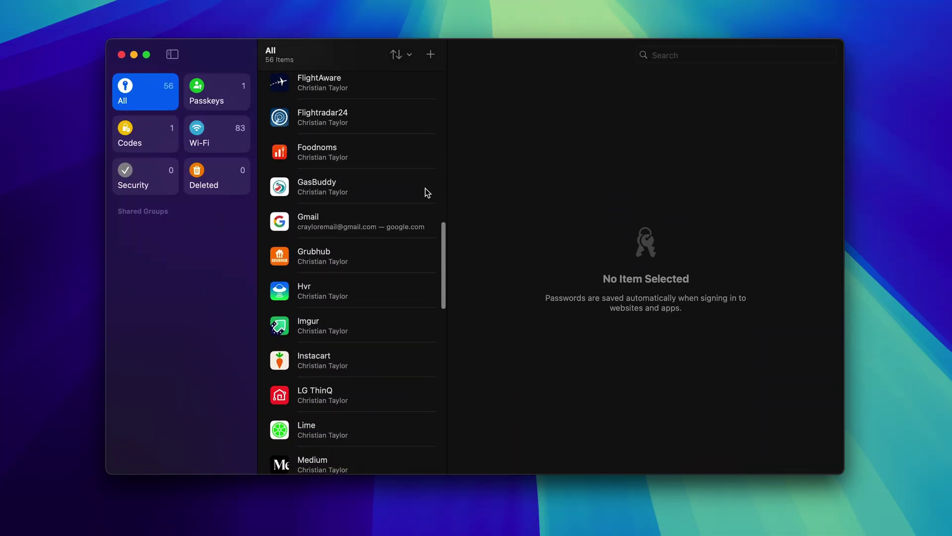
pyautogui.scroll(-5, 424, 189)
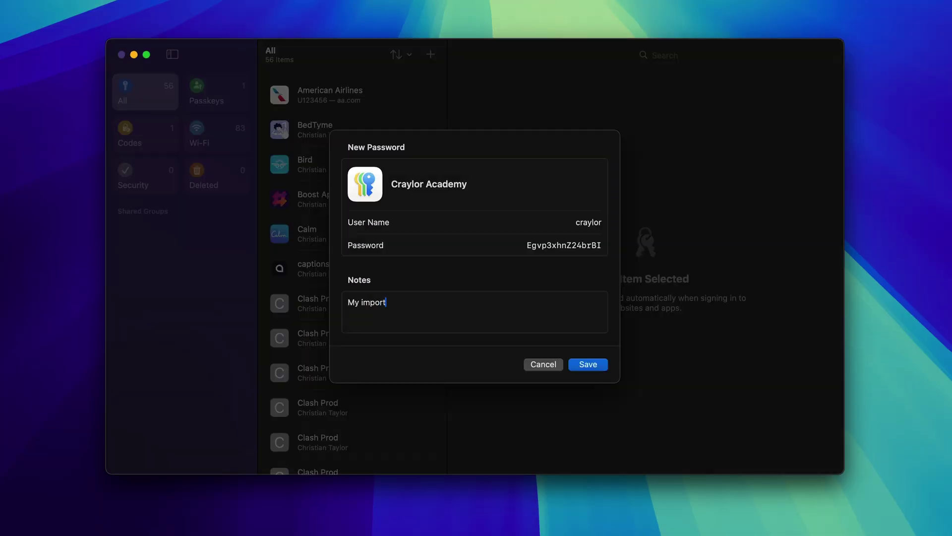
pyautogui.write('ant note about Craylor Academy')
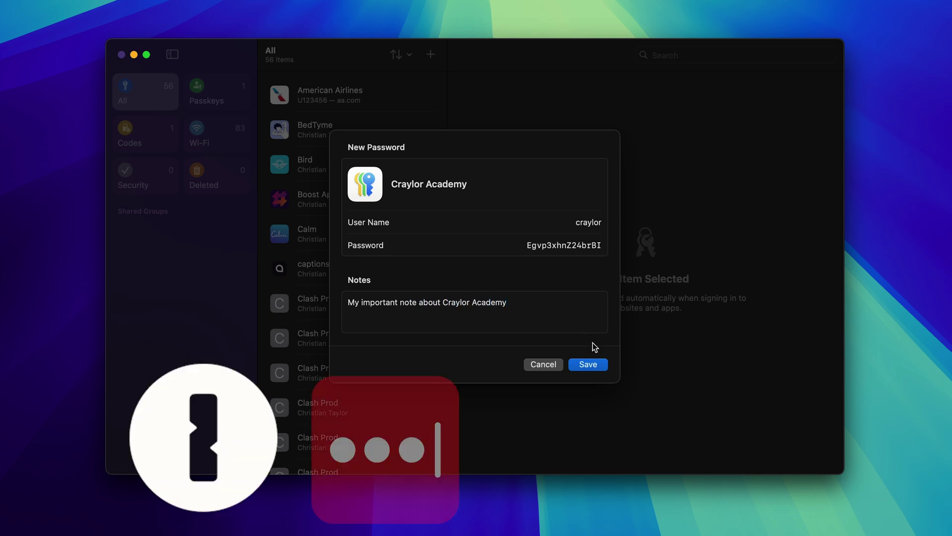
pyautogui.click(597, 365)
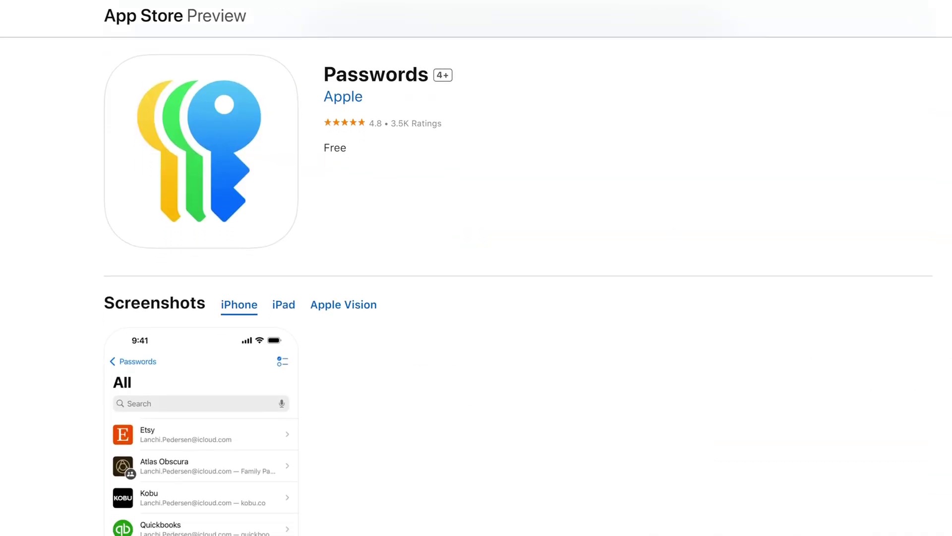
# Scroll the Passwords App Store listing down to its iPhone screenshots
pyautogui.scroll(-3, 518, 287)
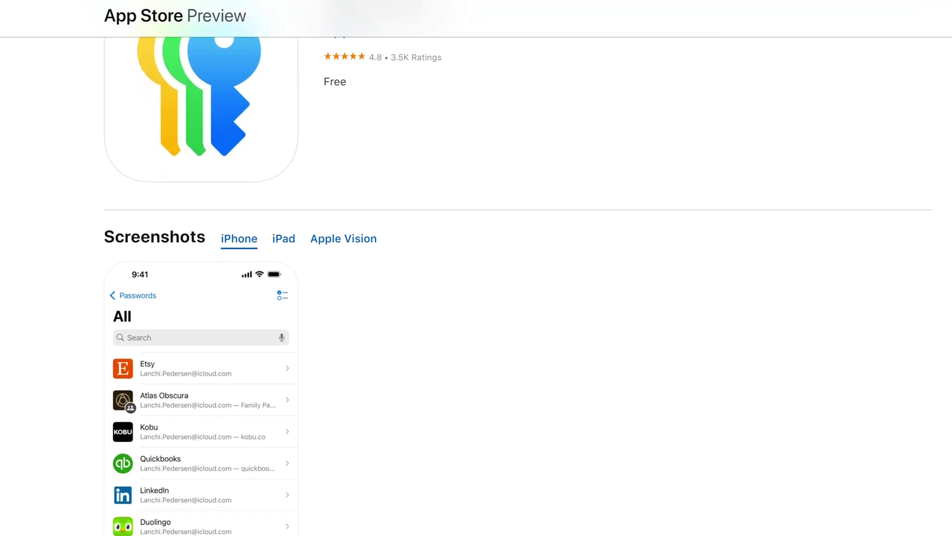
pyautogui.scroll(-3, 518, 286)
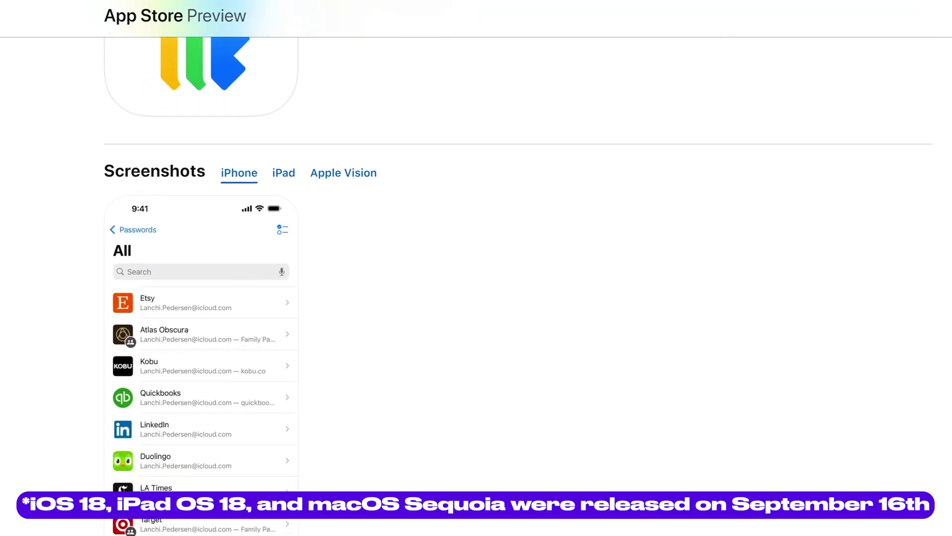
pyautogui.scroll(-2, 518, 287)
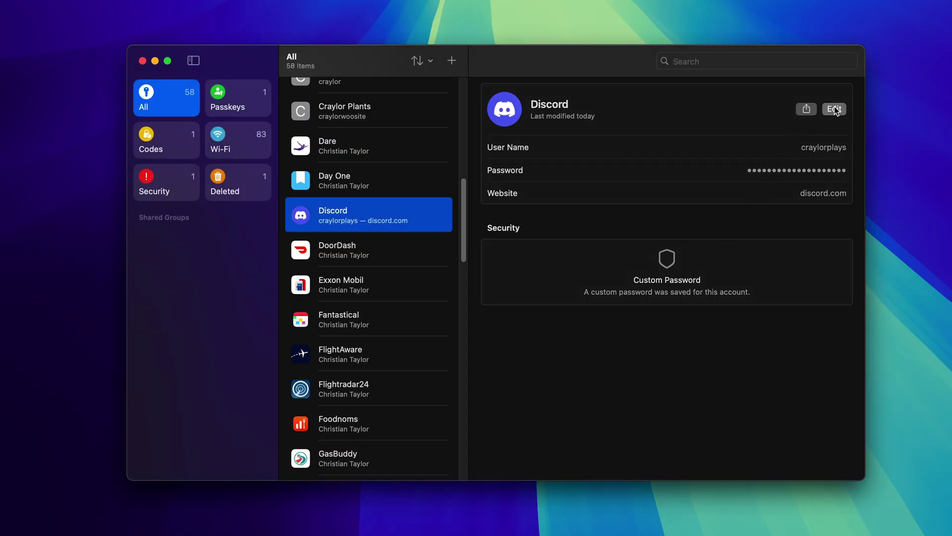
# Put the Discord login in edit mode, then open the American Airlines security recommendation
pyautogui.click(834, 109)
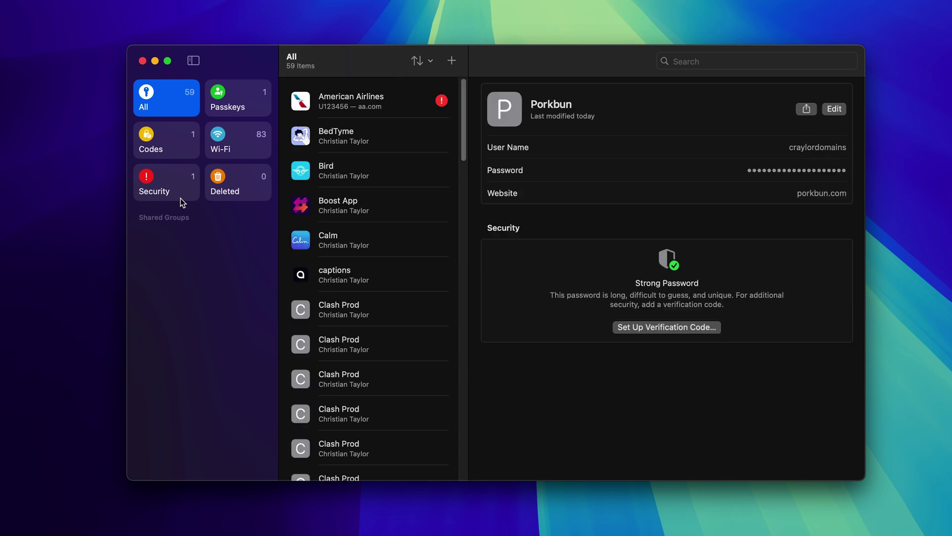
pyautogui.click(178, 197)
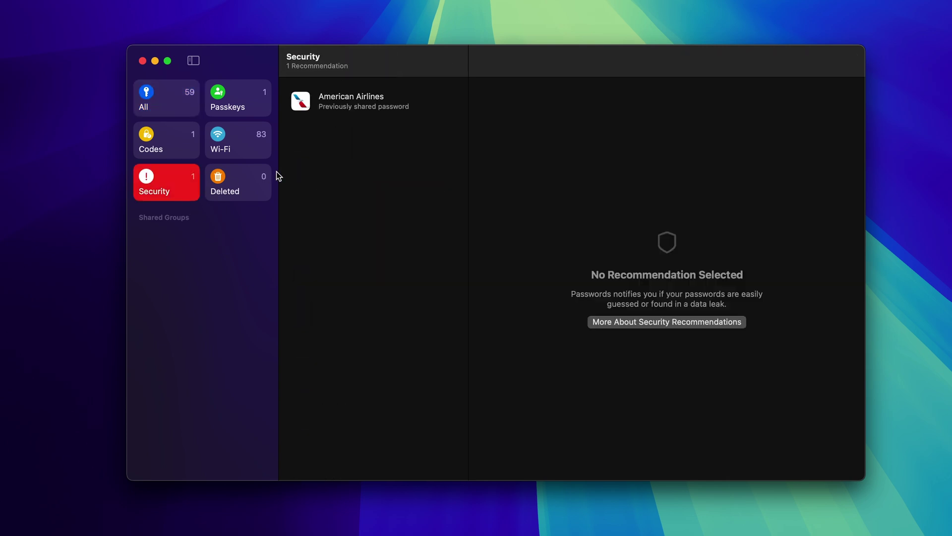
pyautogui.click(362, 105)
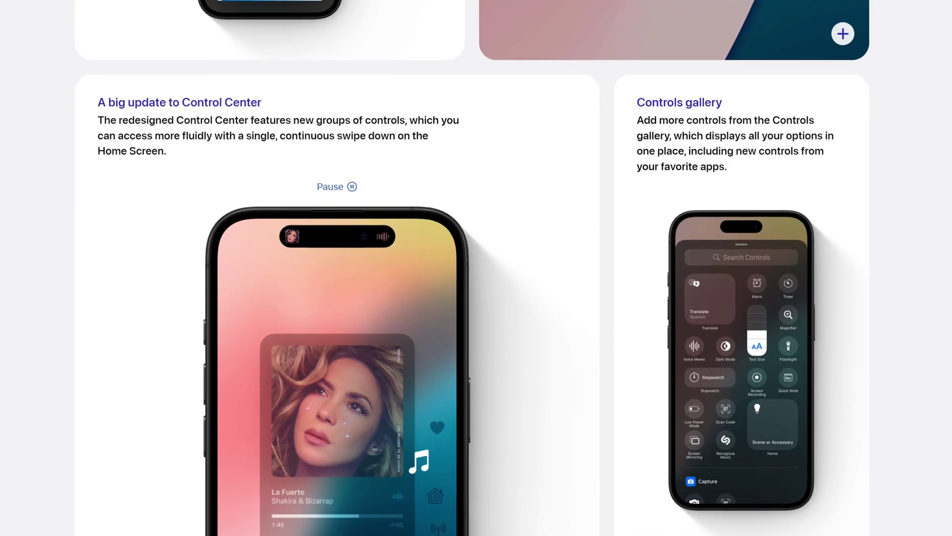
# Scroll the iOS 18 page past Control Center to the Photos redesign section
pyautogui.scroll(-3, 472, 268)
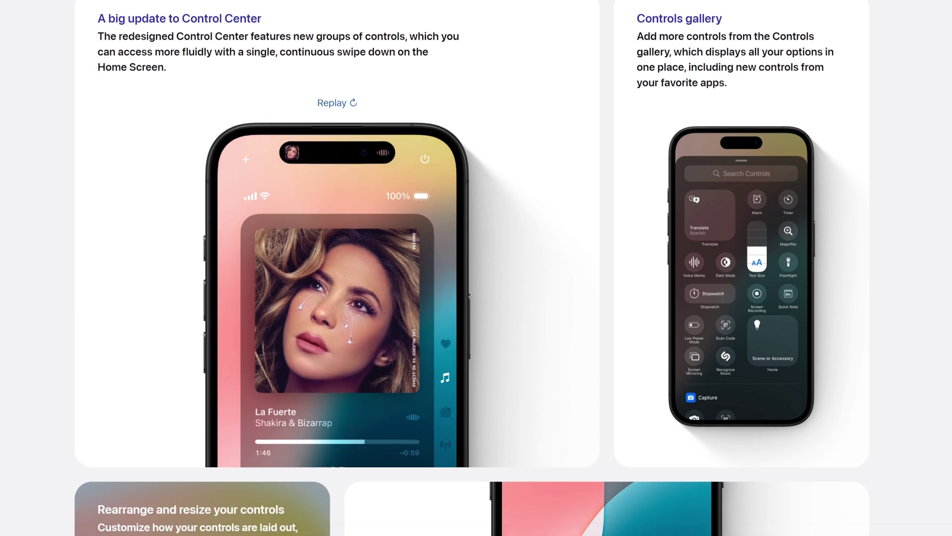
pyautogui.scroll(-3, 472, 267)
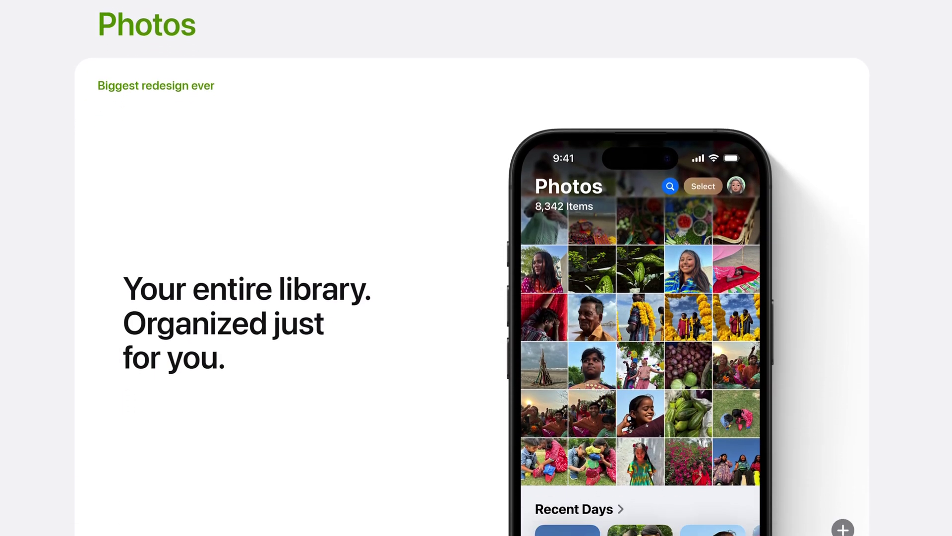
pyautogui.scroll(-3, 472, 268)
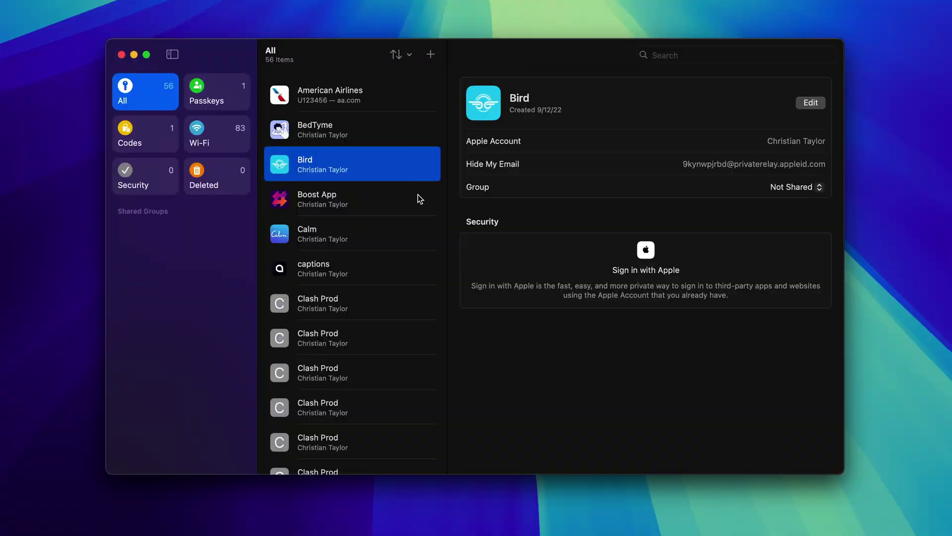
# Review the Boost App, Calm, American Airlines and BedTyme login details
pyautogui.click(418, 199)
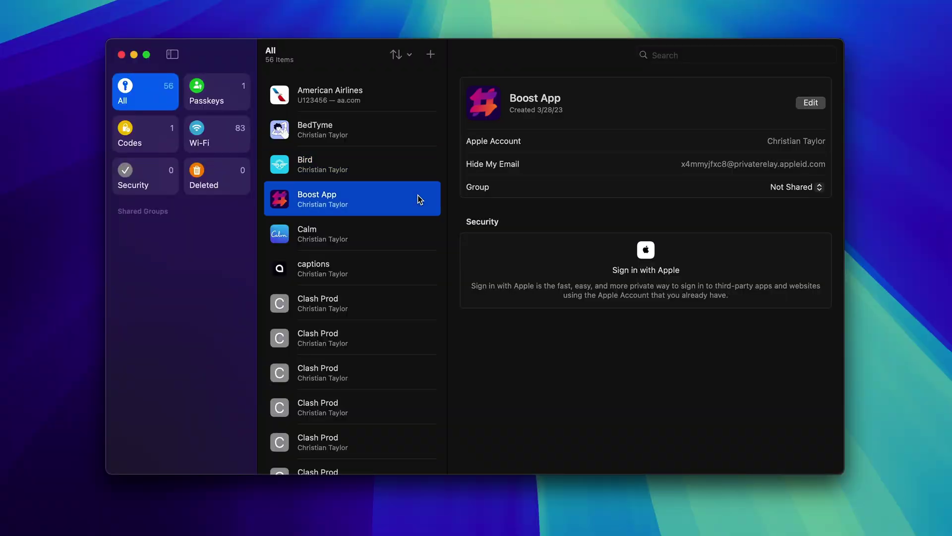
pyautogui.click(420, 231)
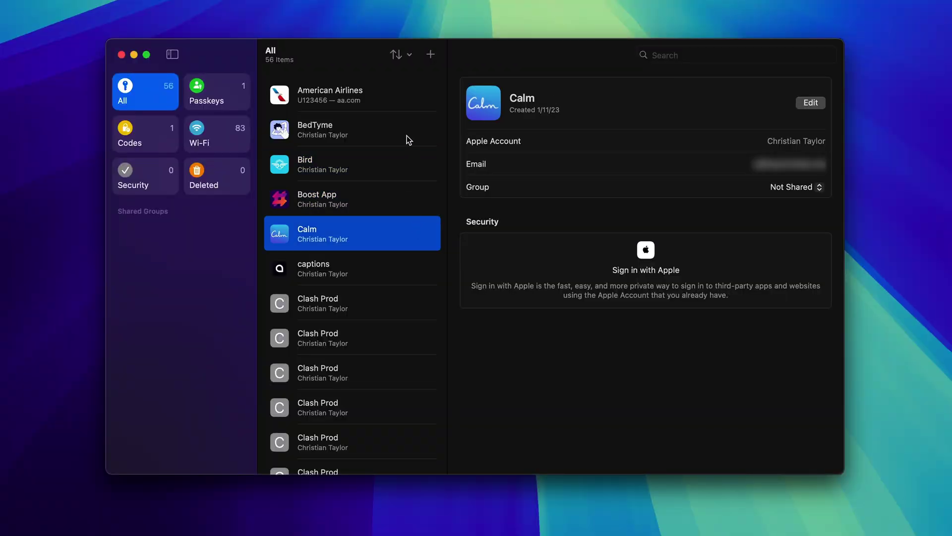
pyautogui.click(406, 106)
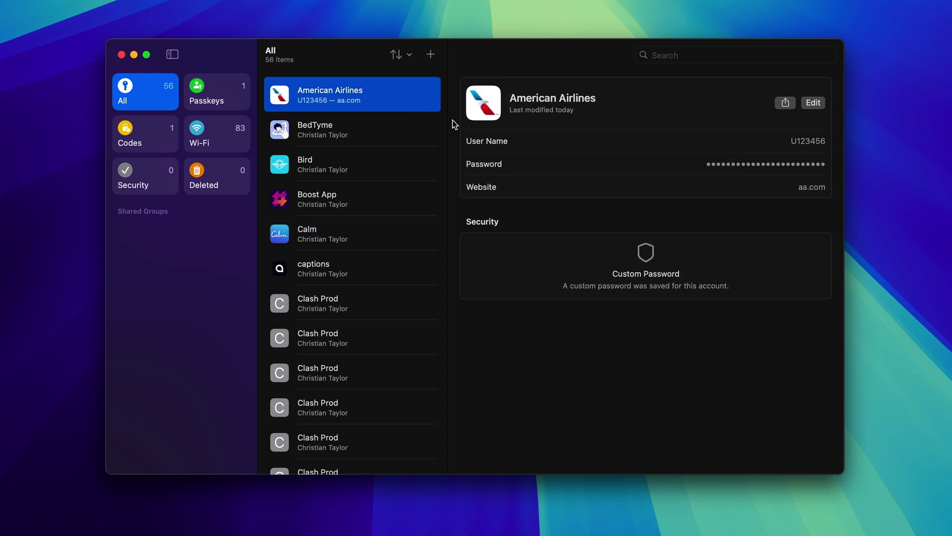
pyautogui.click(435, 127)
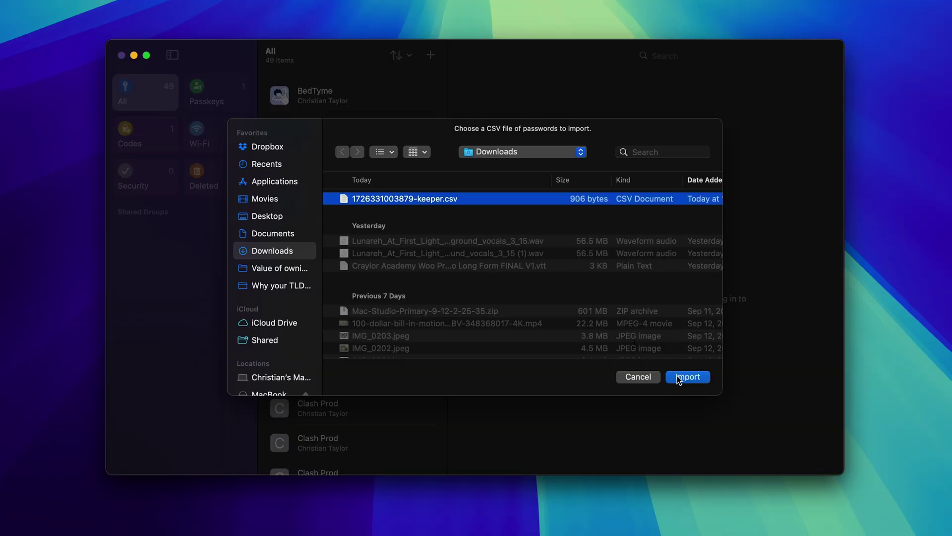
pyautogui.click(679, 378)
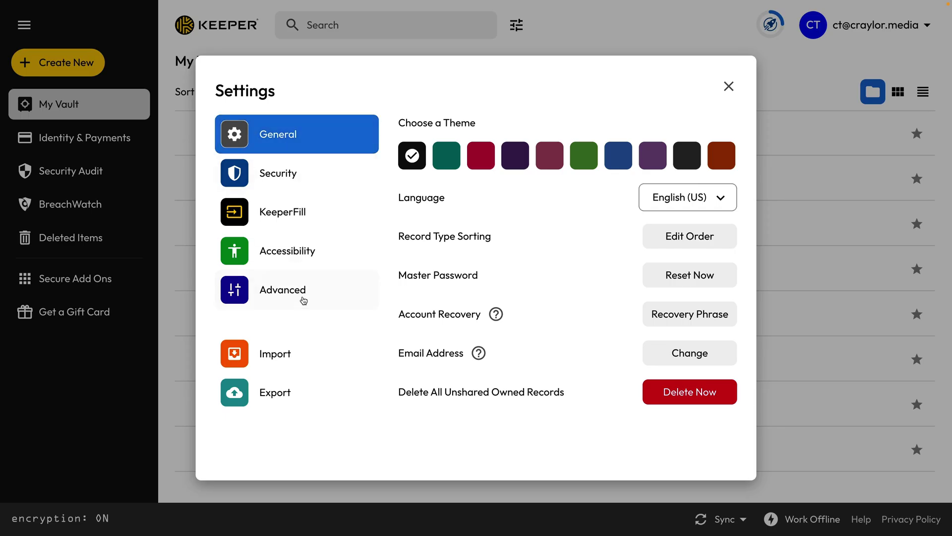
# Open the Export section in Keeper's vault Settings
pyautogui.click(310, 393)
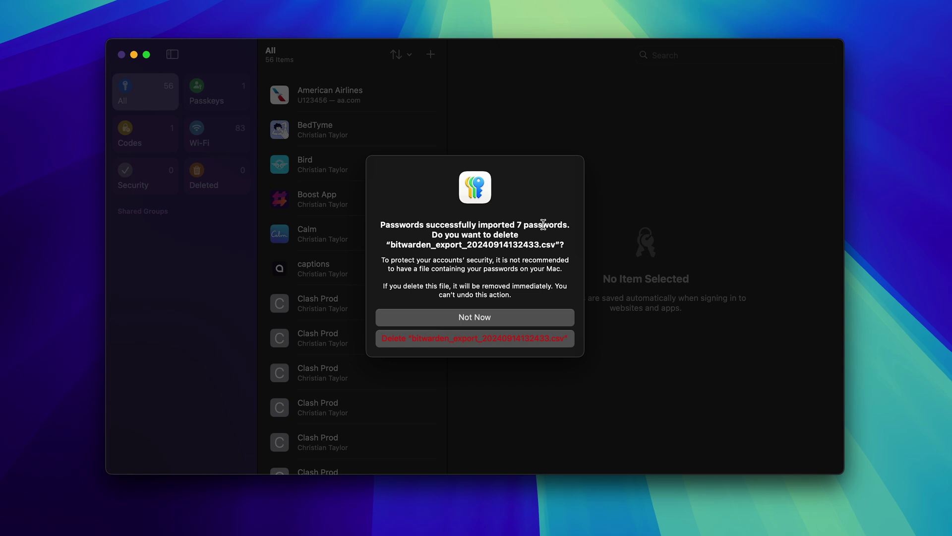
# Delete bitwarden_export_20240914132433.csv after the 7-password import
pyautogui.click(531, 337)
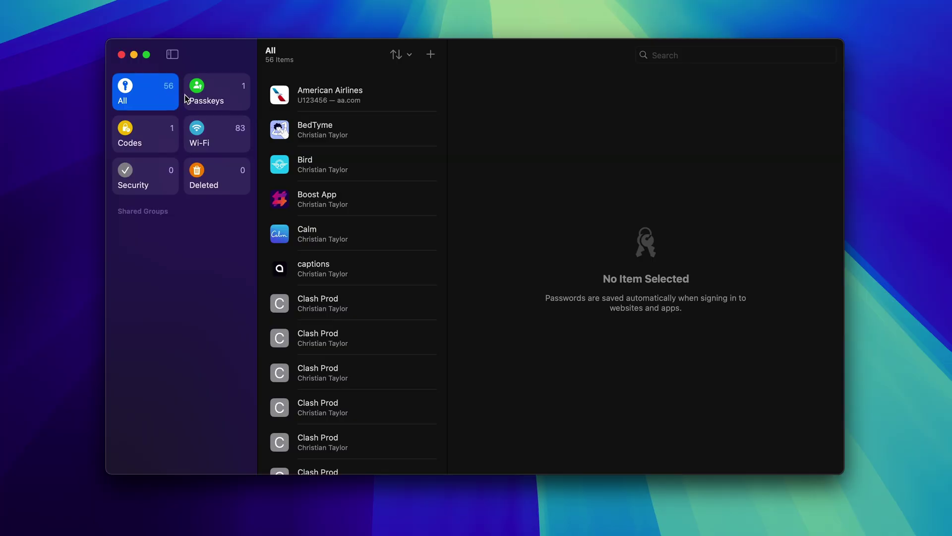
pyautogui.scroll(-10, 425, 188)
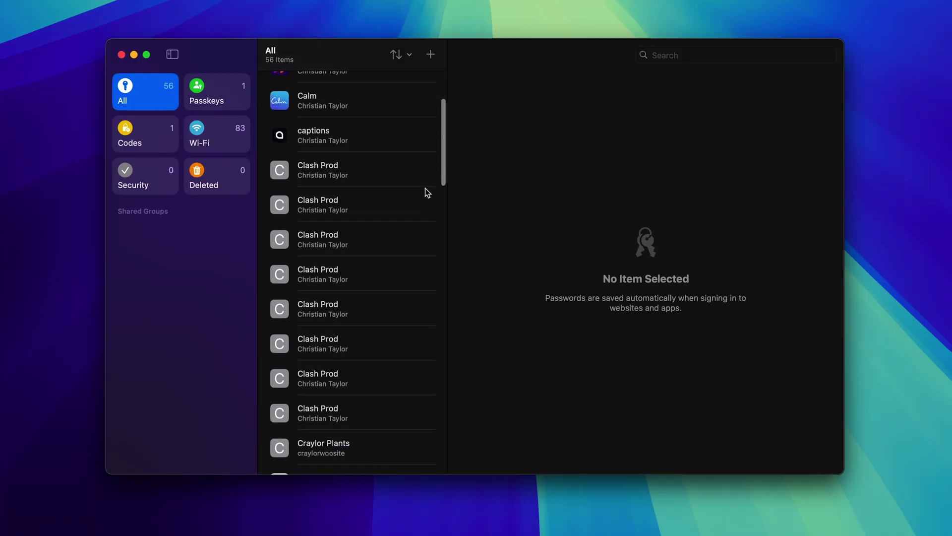
pyautogui.scroll(-11, 424, 192)
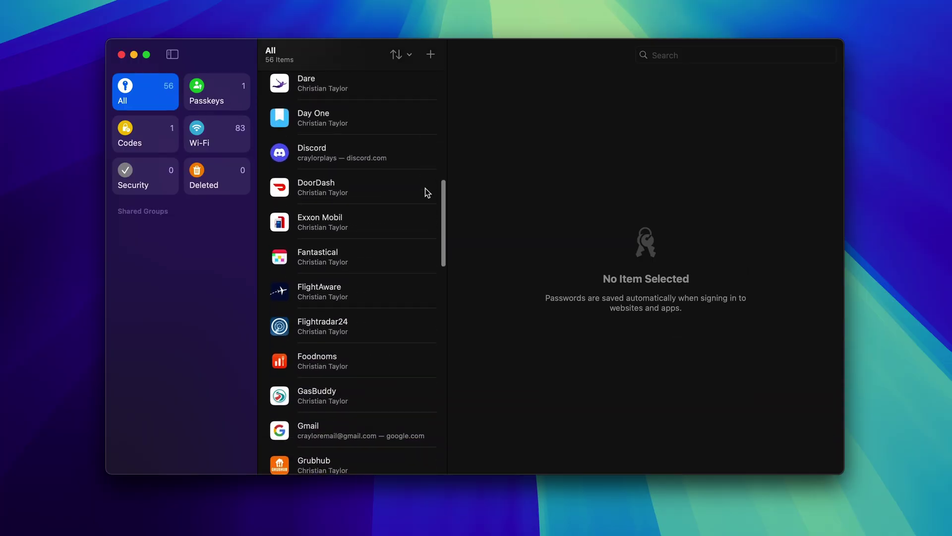
pyautogui.scroll(-12, 425, 189)
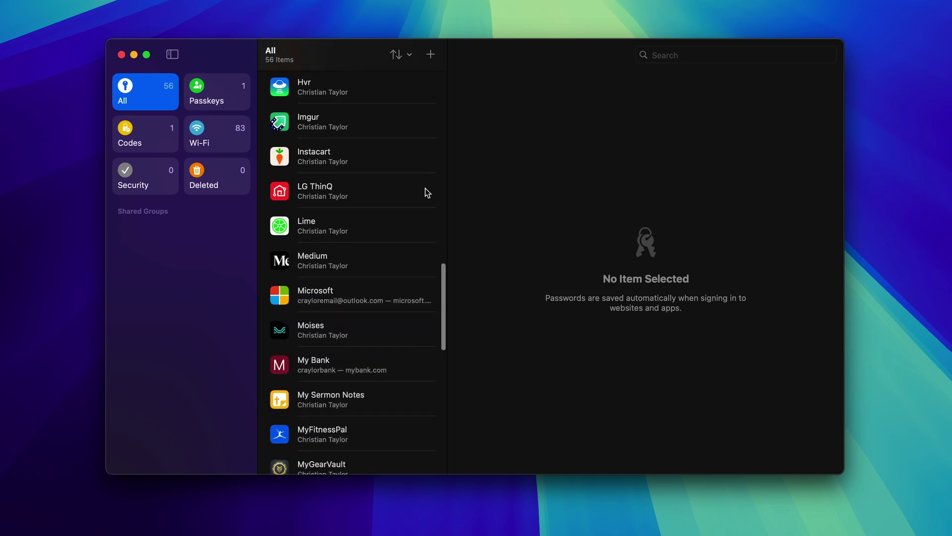
pyautogui.scroll(-10, 425, 193)
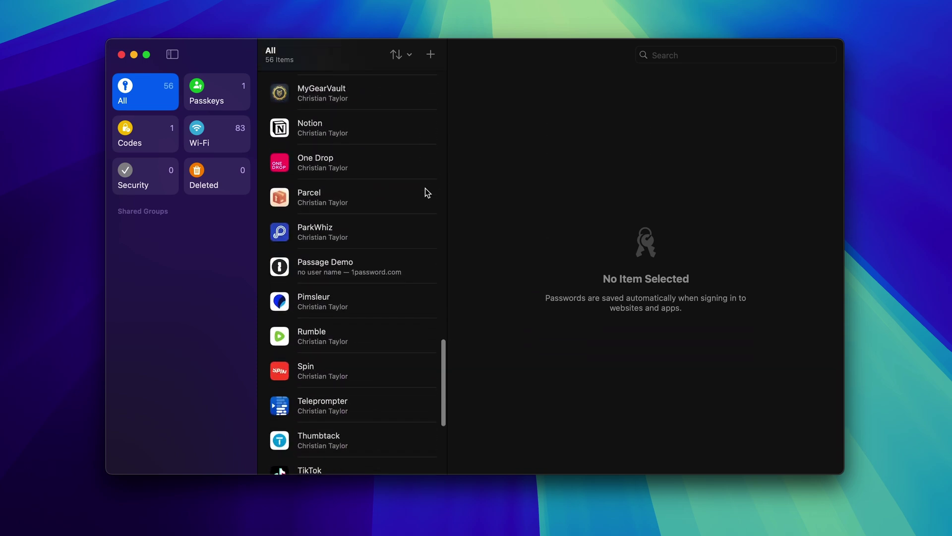
pyautogui.scroll(-3, 425, 190)
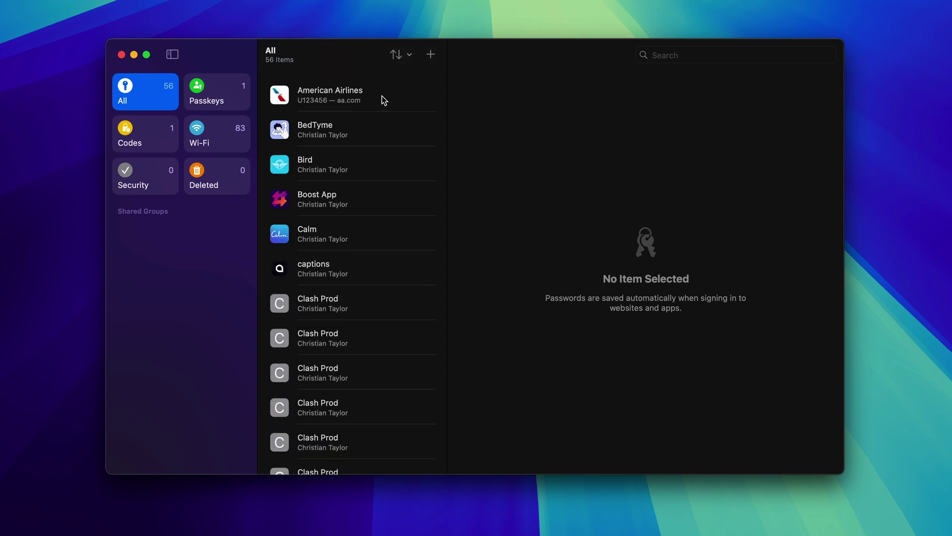
pyautogui.rightClick(384, 101)
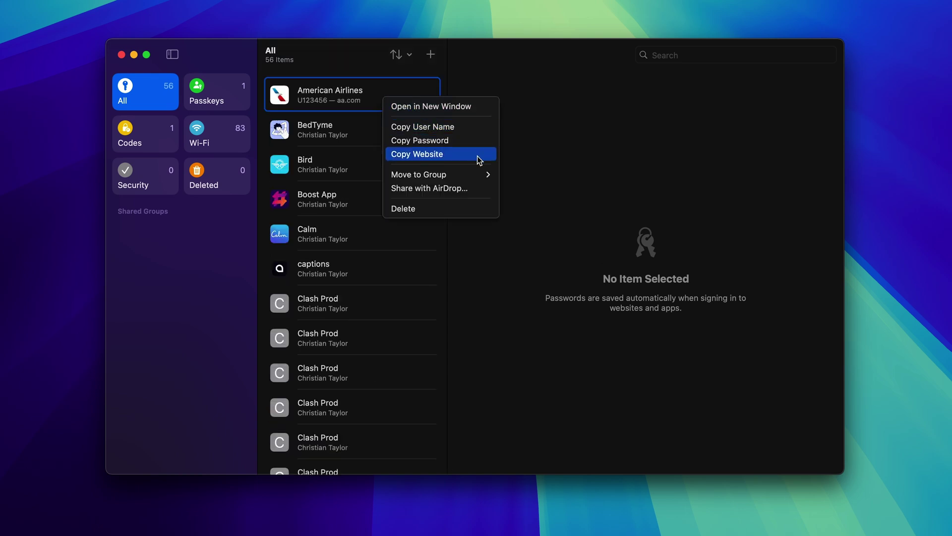
# Start a new password entry and name it Craylor Academy
pyautogui.click(435, 59)
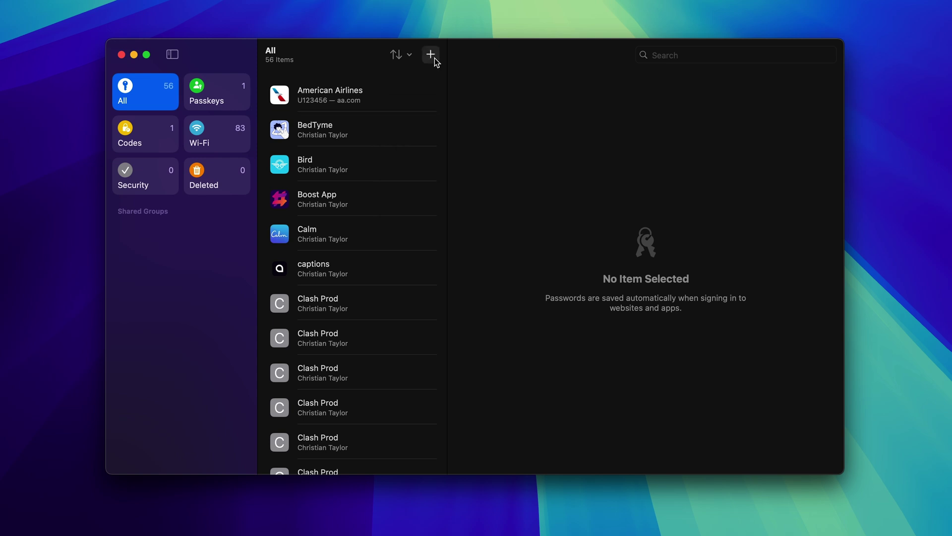
pyautogui.click(434, 59)
pyautogui.write('Craylor')
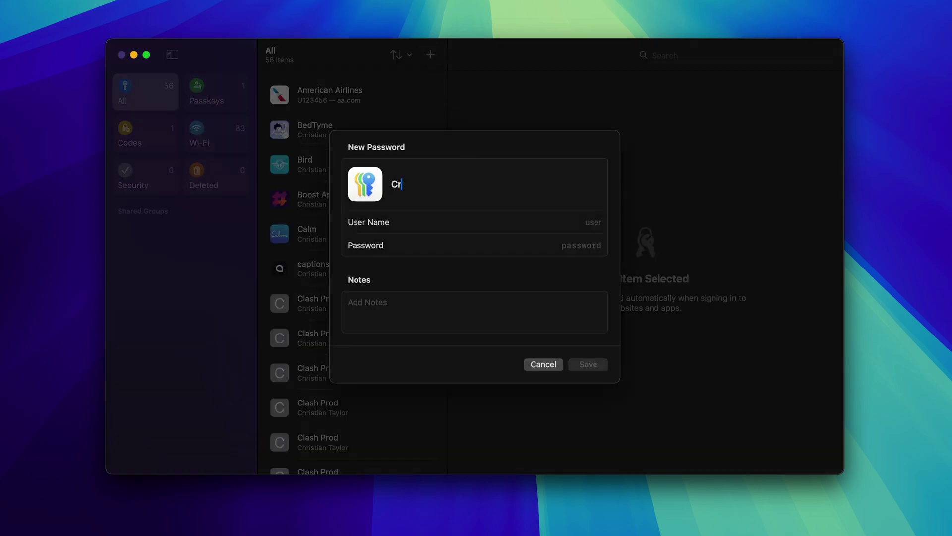
pyautogui.write(' Academy')
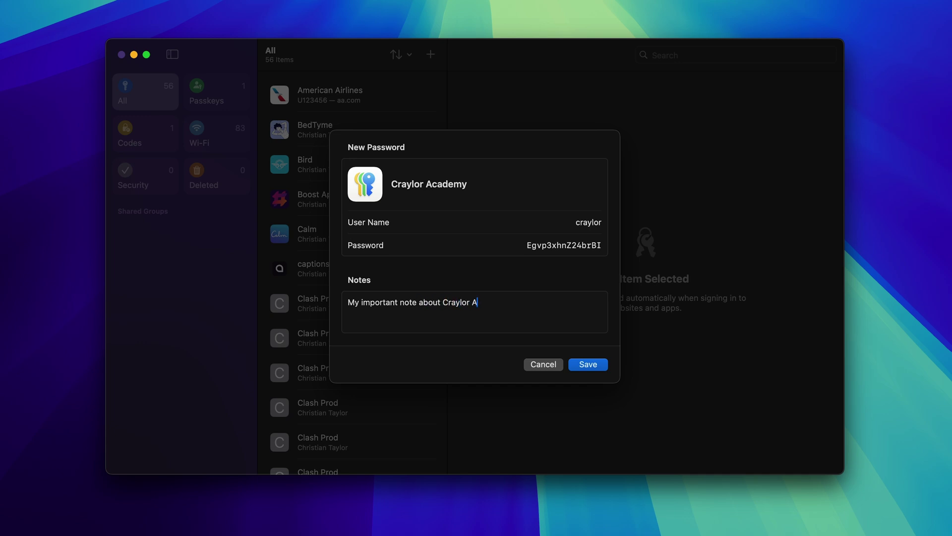
# Save the Craylor Academy login and scroll down the All list
pyautogui.click(595, 361)
pyautogui.scroll(-8, 425, 189)
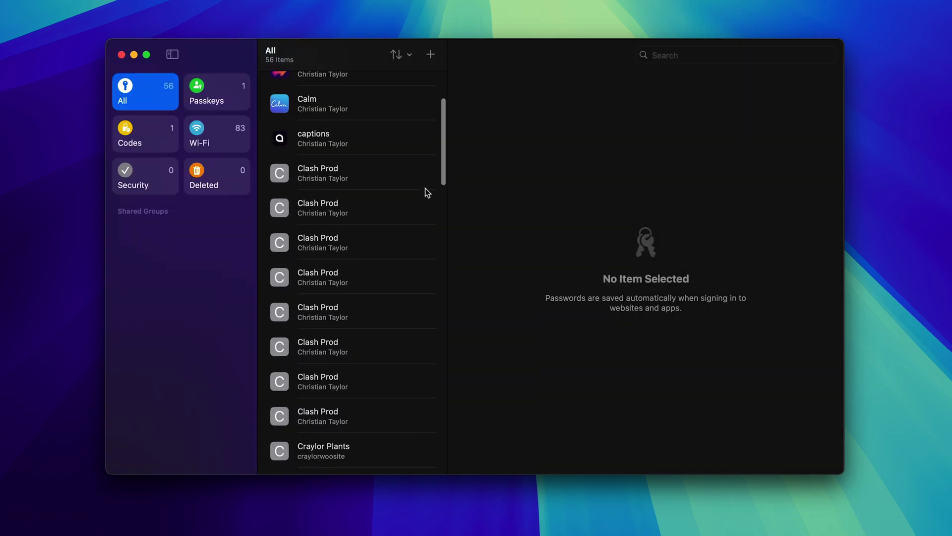
pyautogui.scroll(-8, 425, 193)
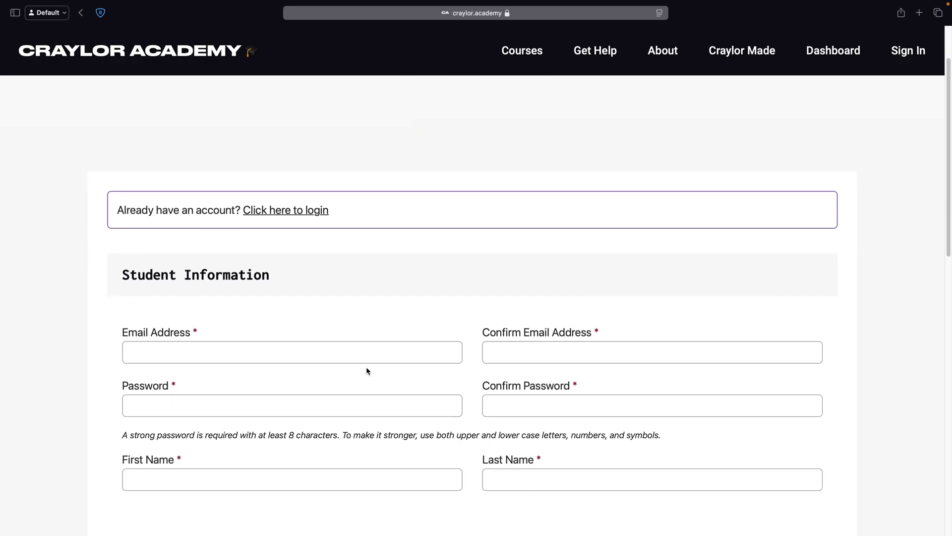
# Bring up Safari's Use Strong Password suggestion for the Craylor Academy enrollment form's Password field
pyautogui.click(367, 389)
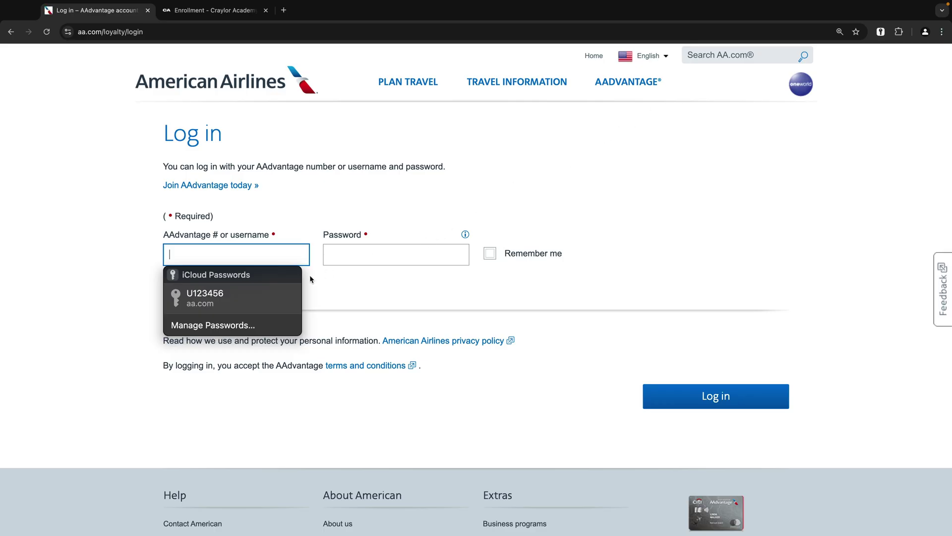
# Fill the username with the saved aa.com login and save the new Craylor Academy WordPress password
pyautogui.click(273, 292)
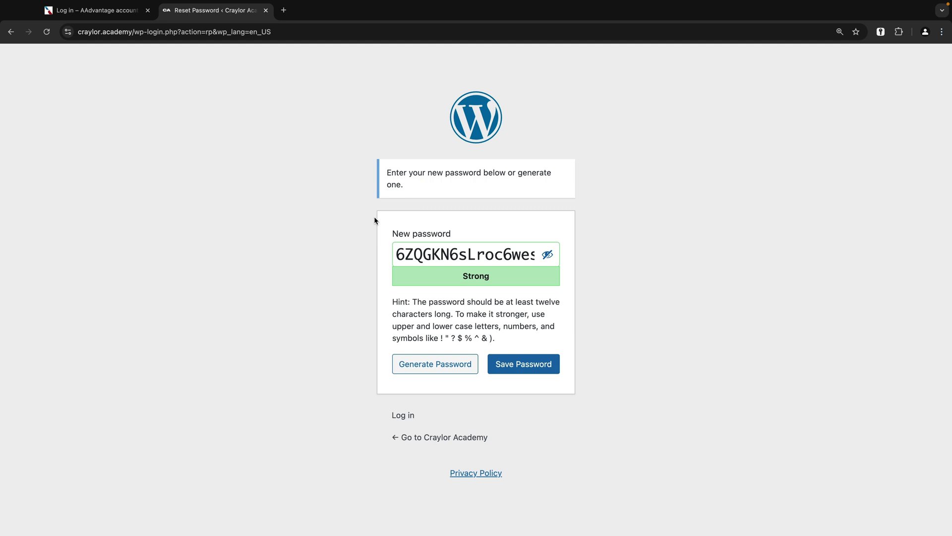
pyautogui.click(508, 255)
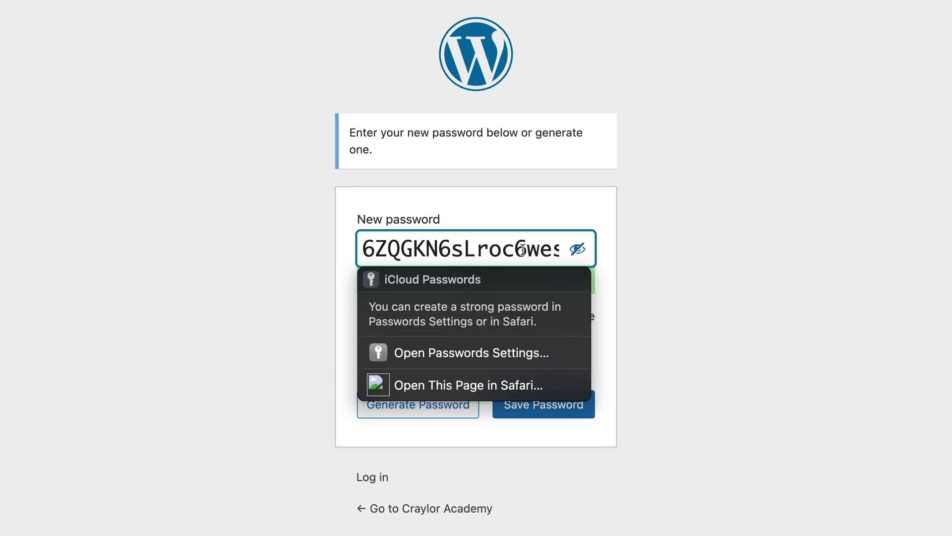
pyautogui.click(639, 209)
pyautogui.click(574, 408)
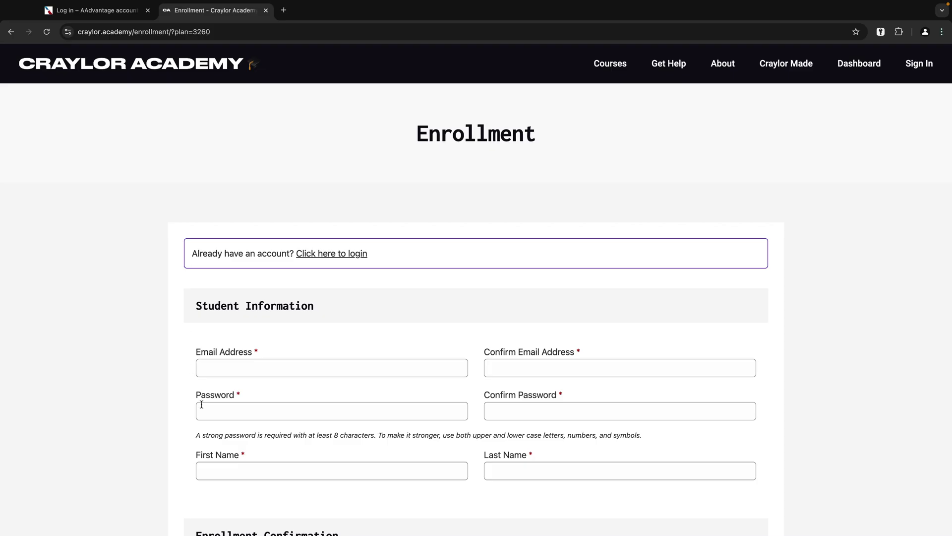
# Show the enrollment form's password suggestions and view the American Airlines, BedTyme and Bird login details
pyautogui.click(244, 415)
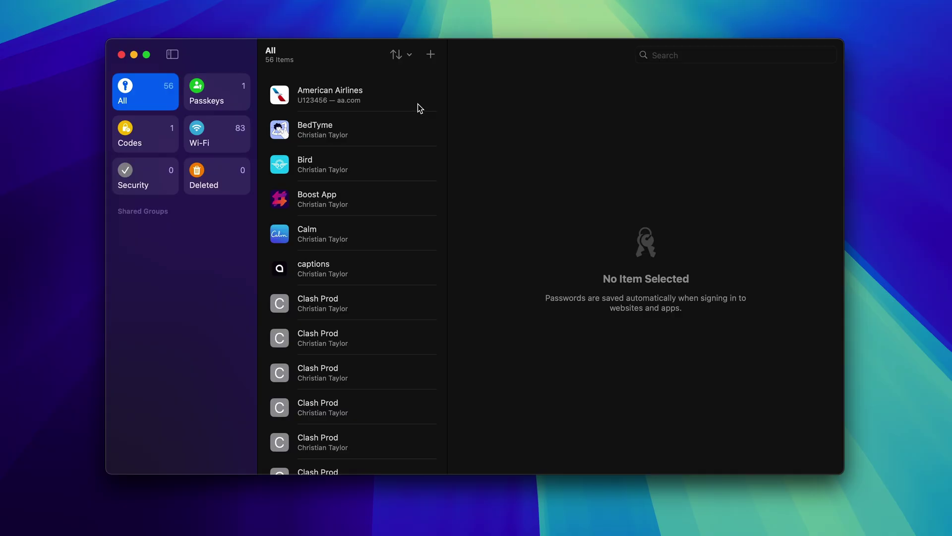
pyautogui.click(418, 104)
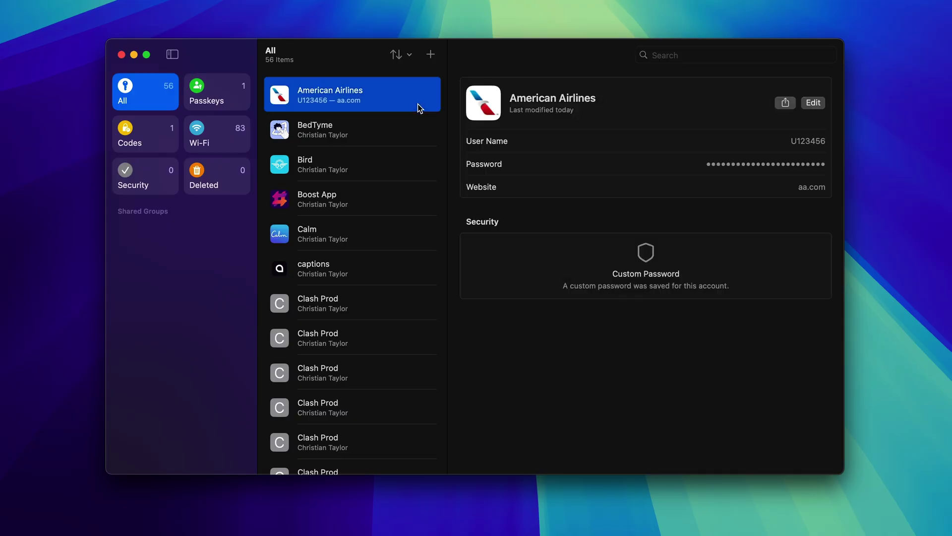
pyautogui.click(418, 131)
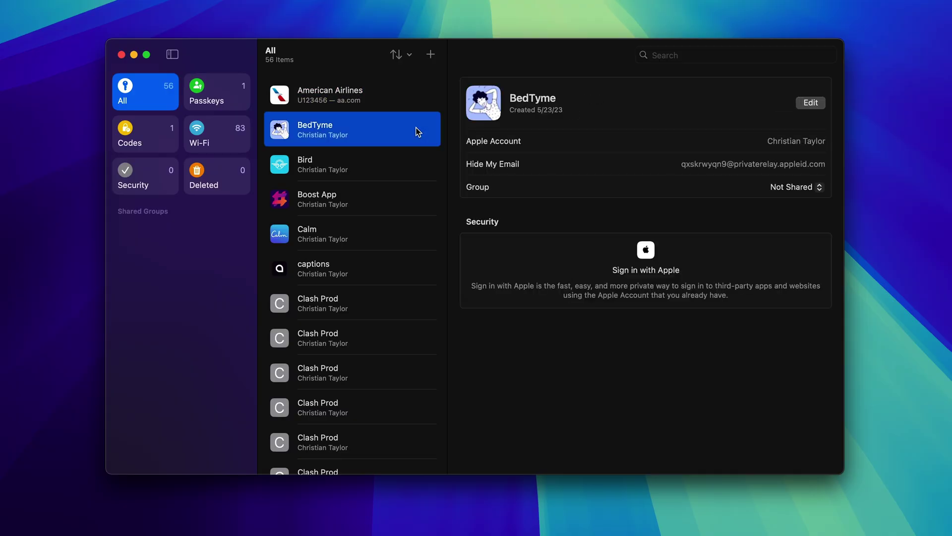
pyautogui.click(417, 160)
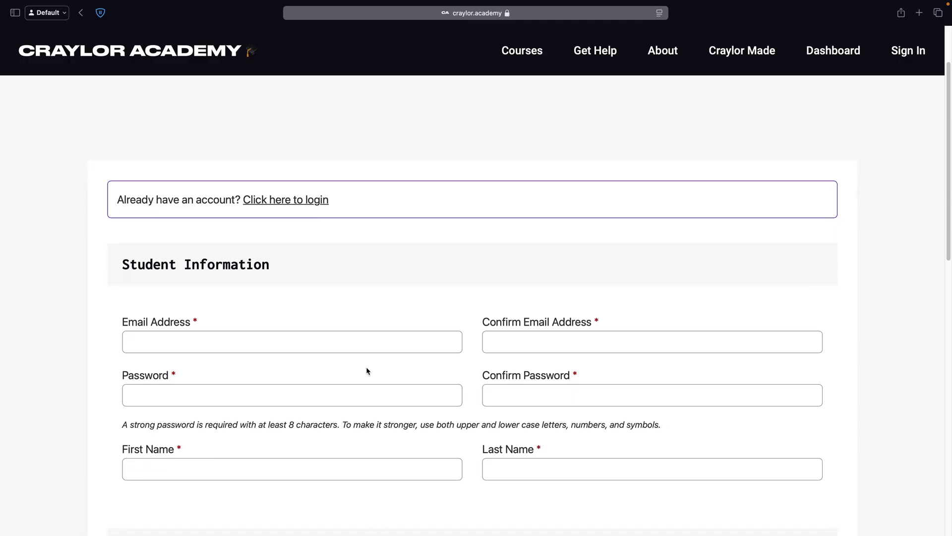
# Fill the sign-up and Porkbun new password fields with generated strong passwords and submit
pyautogui.click(366, 389)
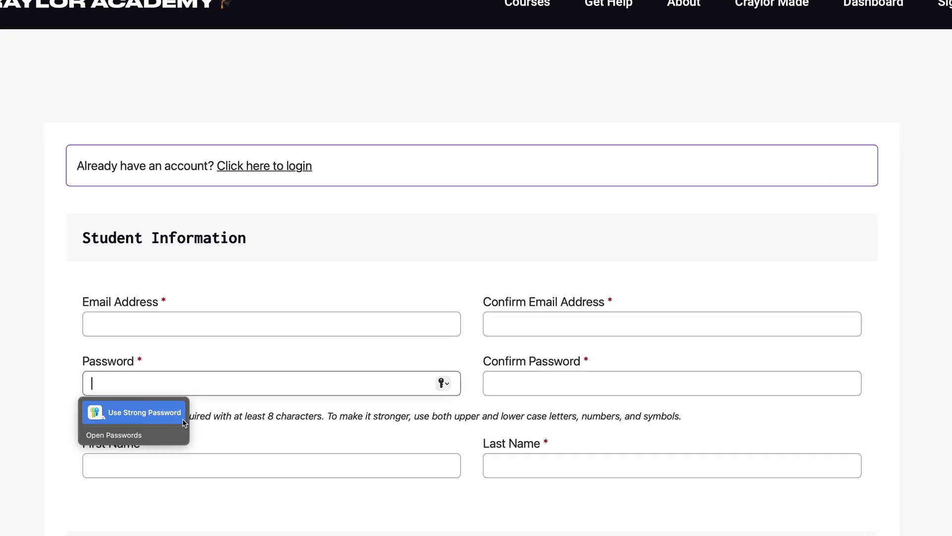
pyautogui.click(199, 419)
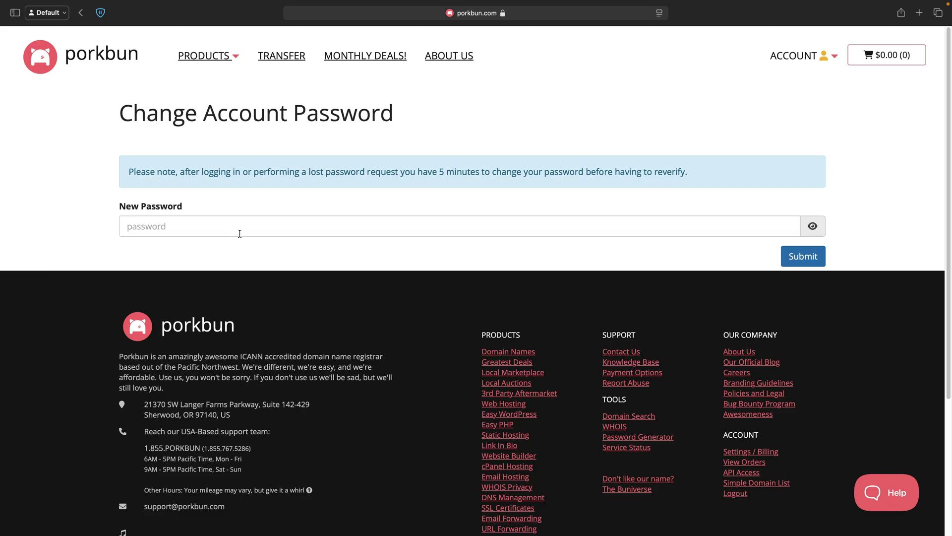
pyautogui.click(243, 227)
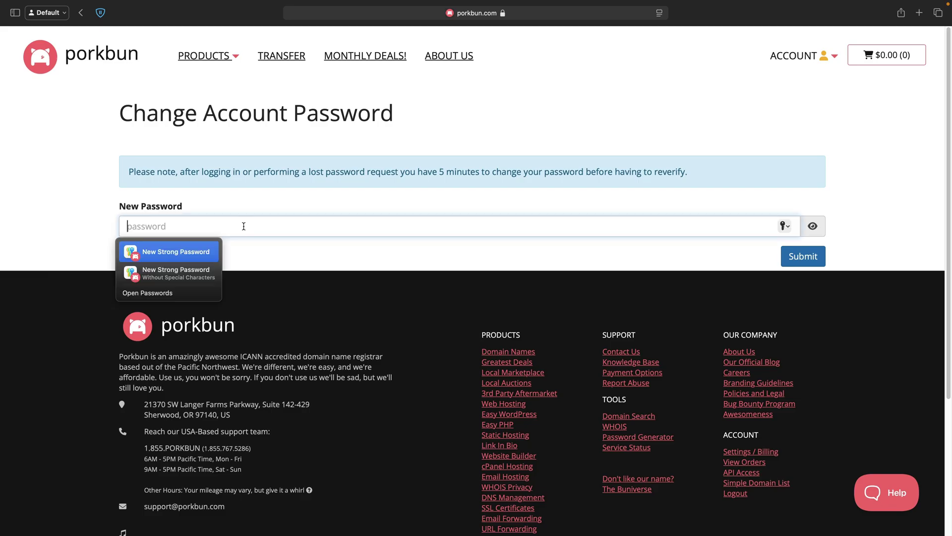
pyautogui.click(213, 255)
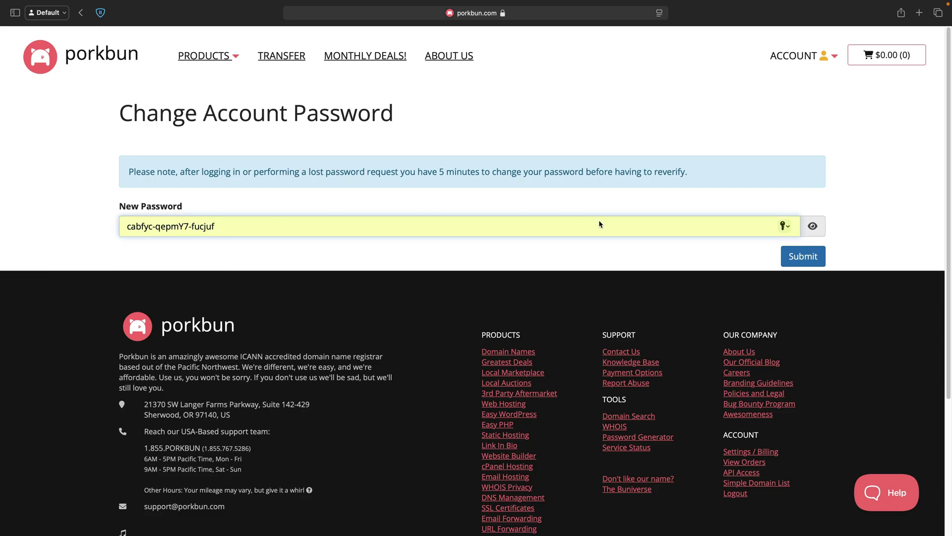
pyautogui.click(817, 253)
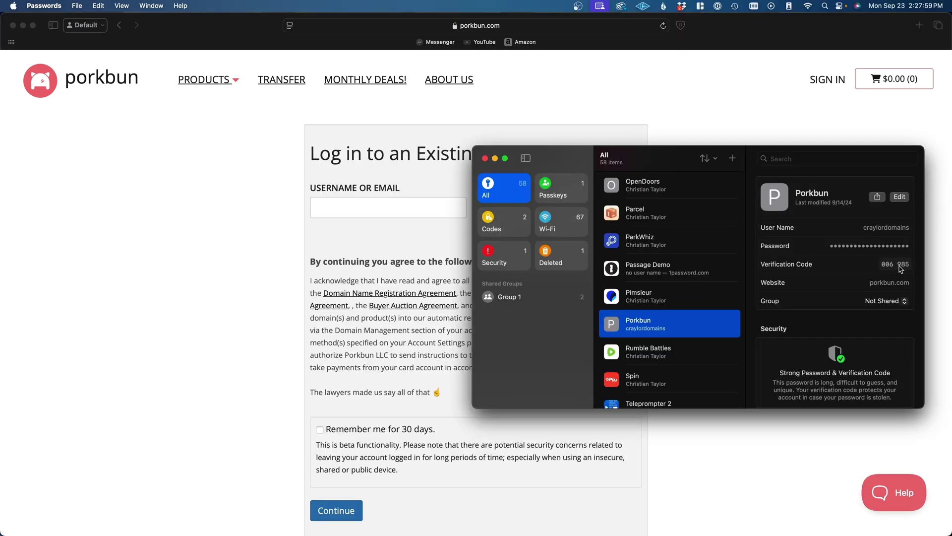
# Autofill Porkbun's two-factor verification code and sign in to the demo with the iCloud Keychain passkey
pyautogui.moveTo(908, 272)
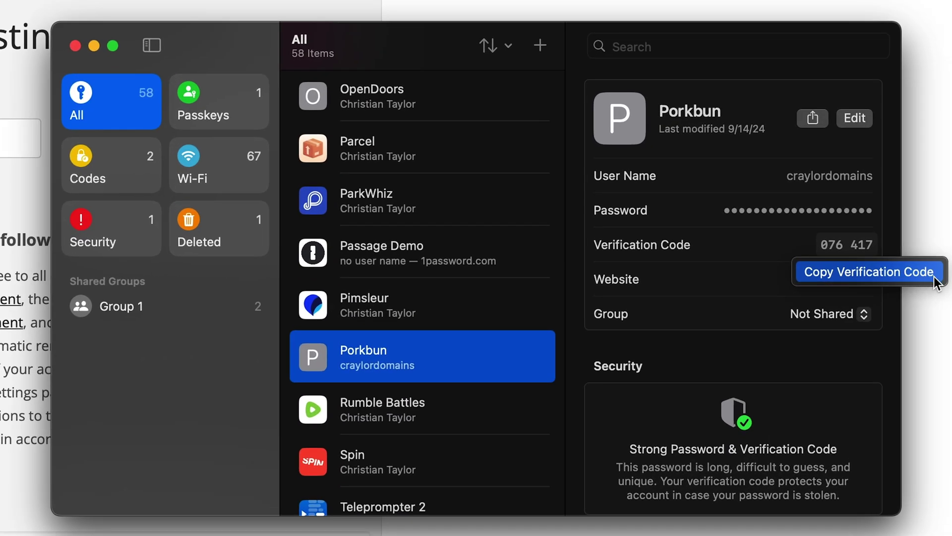
pyautogui.click(893, 272)
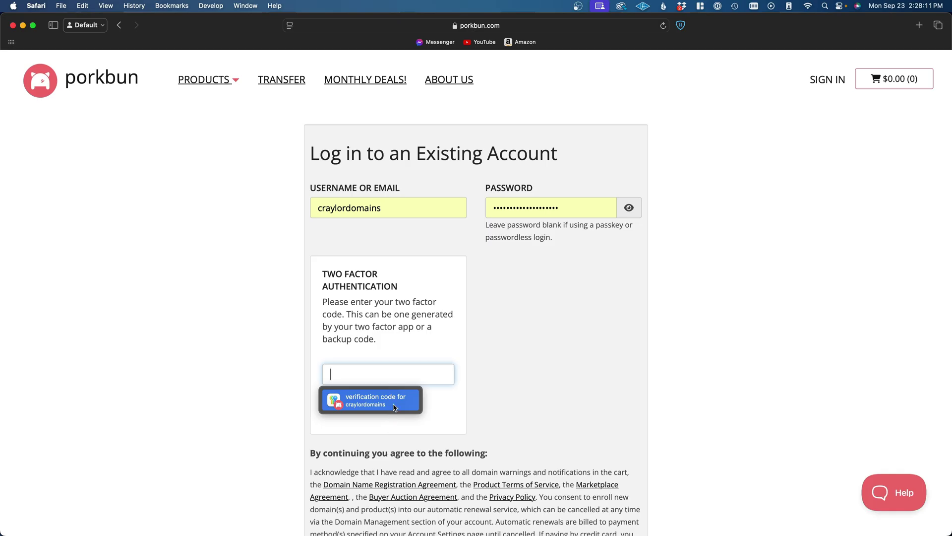
pyautogui.click(395, 405)
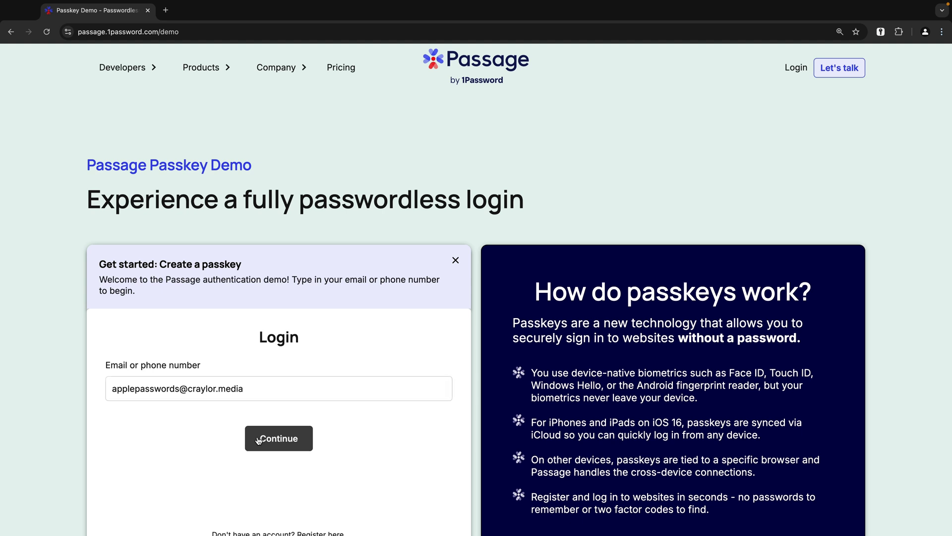
pyautogui.click(257, 436)
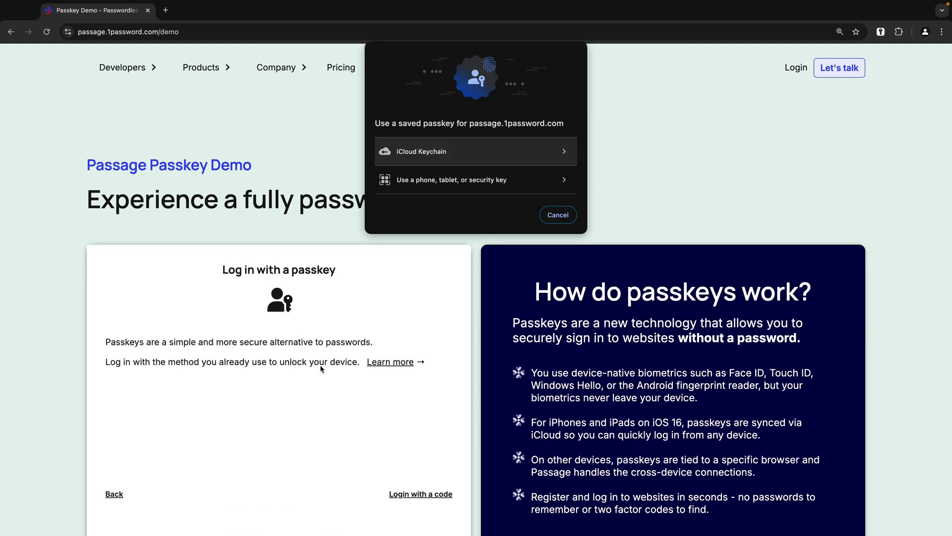
pyautogui.click(484, 151)
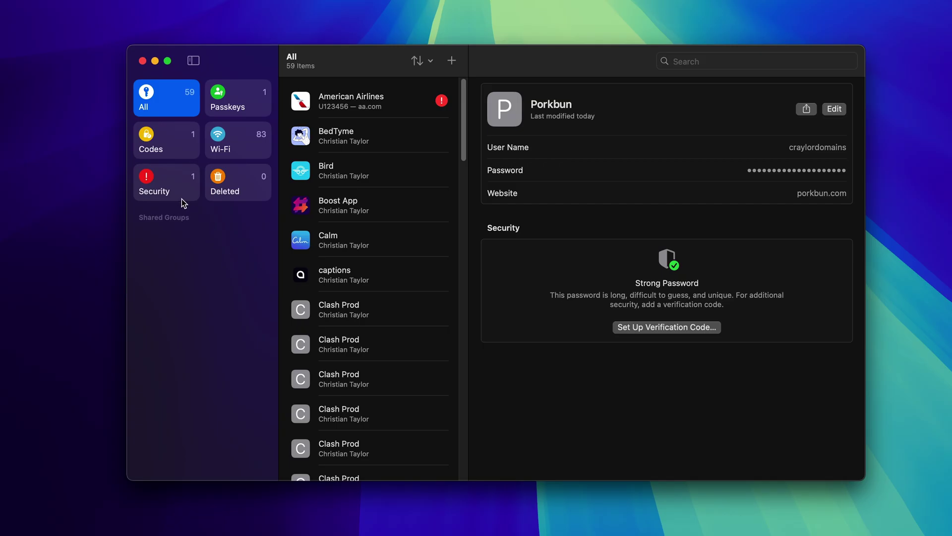
pyautogui.click(179, 197)
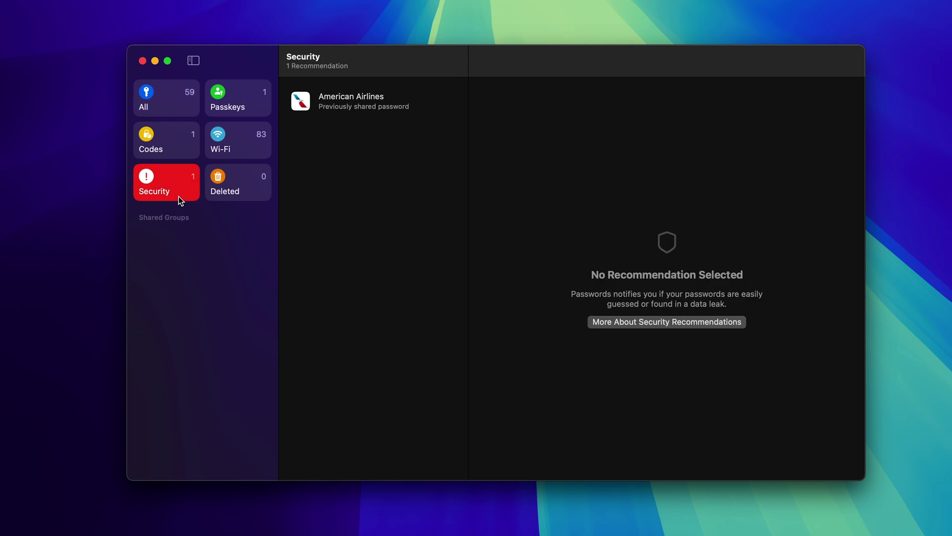
# Review why the American Airlines password is flagged, then scroll down the All list
pyautogui.click(362, 104)
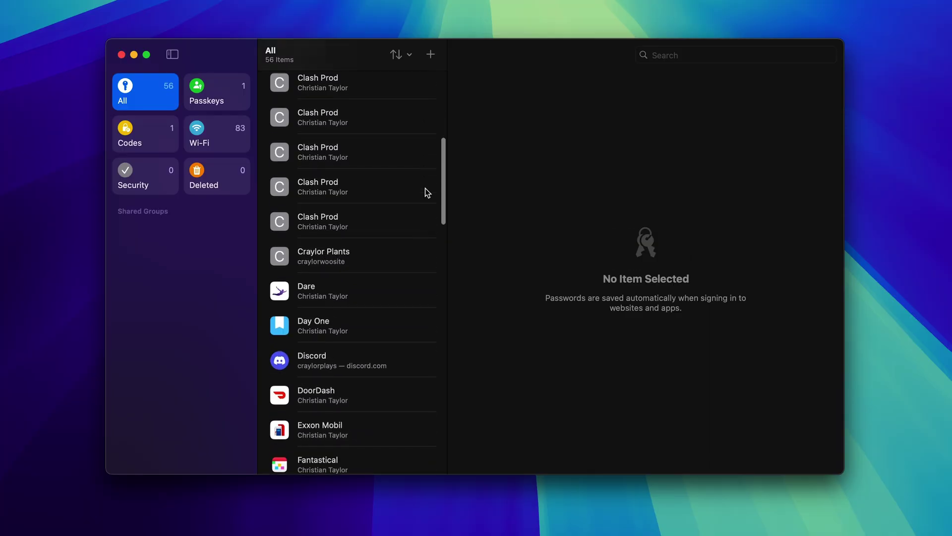
pyautogui.scroll(-5, 425, 189)
pyautogui.scroll(-10, 424, 189)
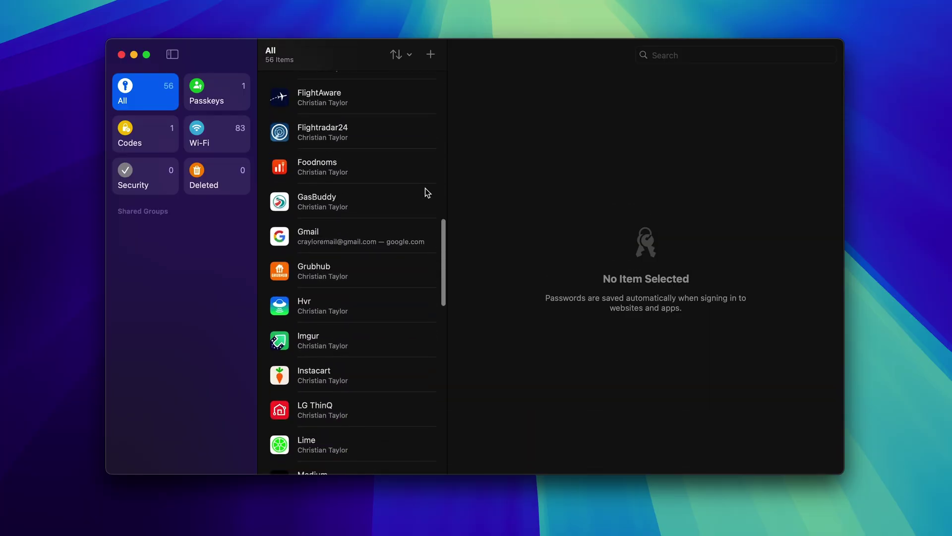
pyautogui.scroll(-10, 424, 188)
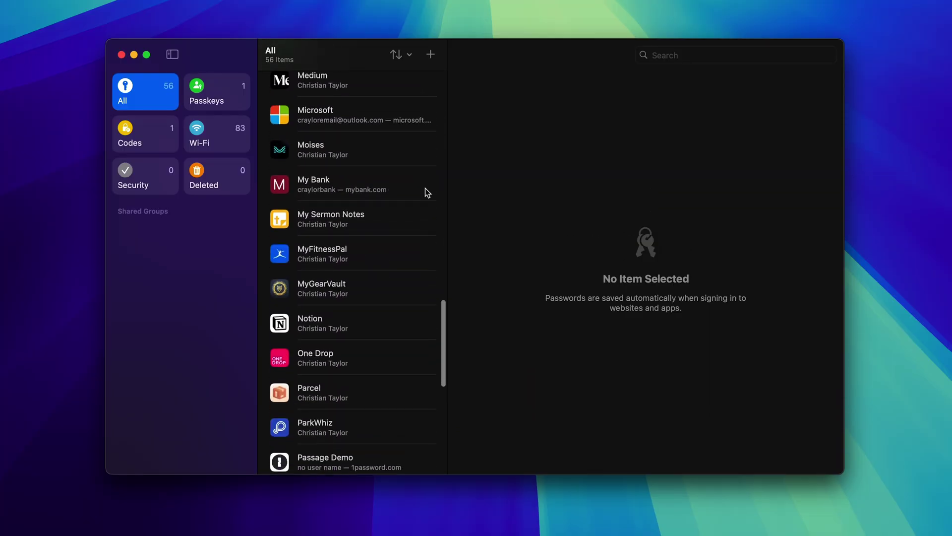
pyautogui.scroll(-10, 425, 188)
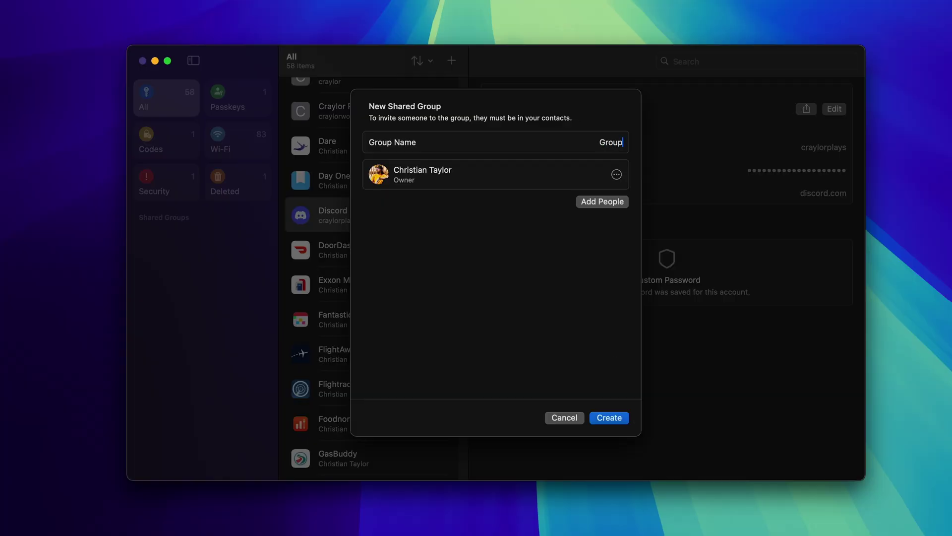
# Invite one contact, create shared Group 1, and move the Microsoft login into it
pyautogui.click(602, 202)
pyautogui.click(598, 361)
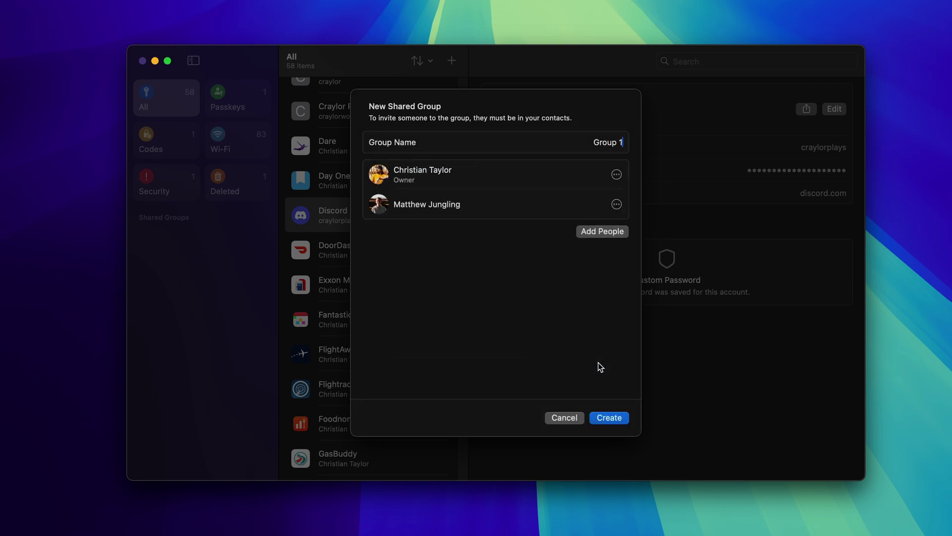
pyautogui.click(618, 419)
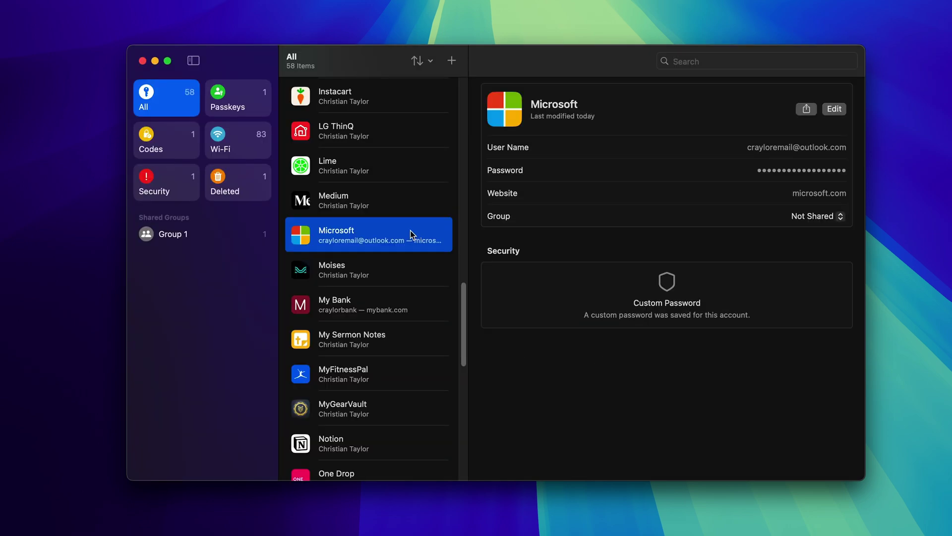
pyautogui.moveTo(410, 230); pyautogui.dragTo(198, 240)
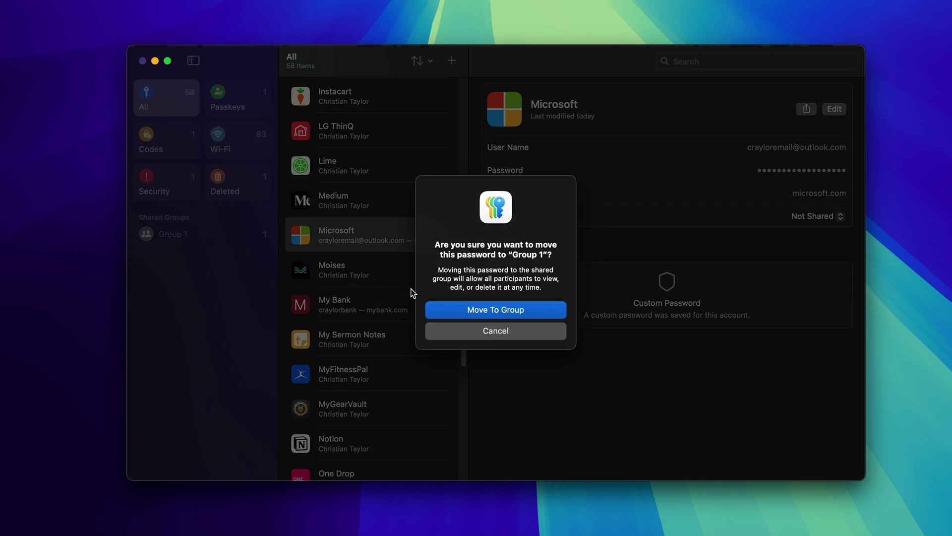
pyautogui.click(462, 310)
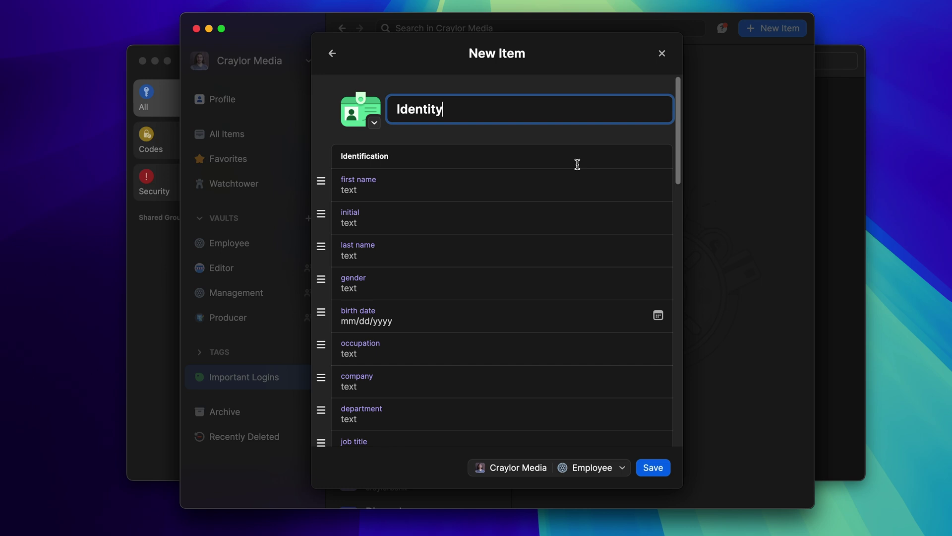
pyautogui.scroll(-5, 615, 222)
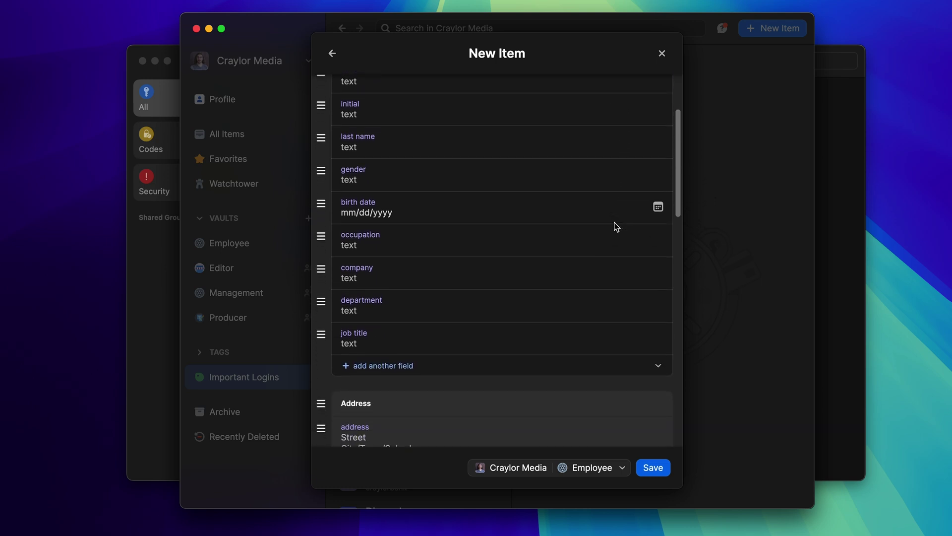
pyautogui.scroll(-6, 614, 222)
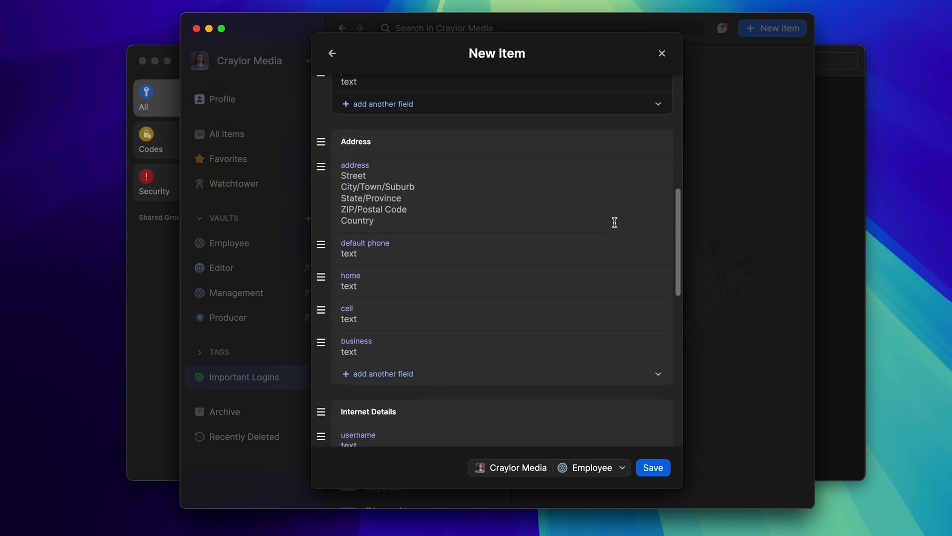
pyautogui.scroll(-5, 615, 224)
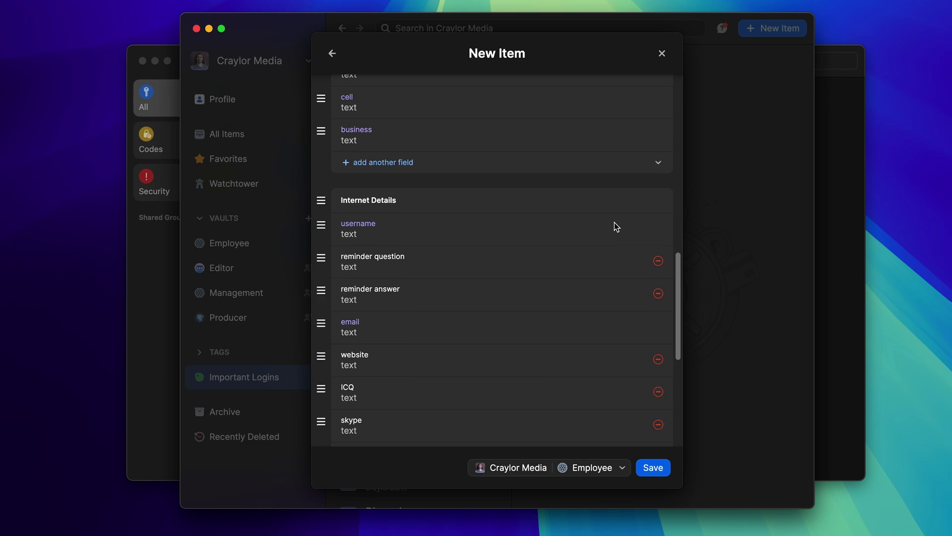
pyautogui.scroll(-3, 614, 222)
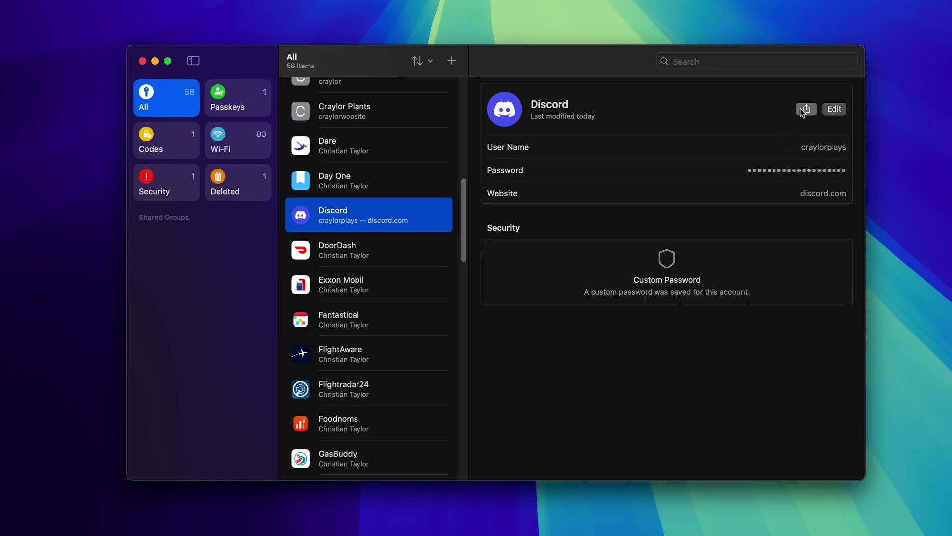
# Share the Discord login from its detail pane to someone nearby over AirDrop
pyautogui.click(802, 111)
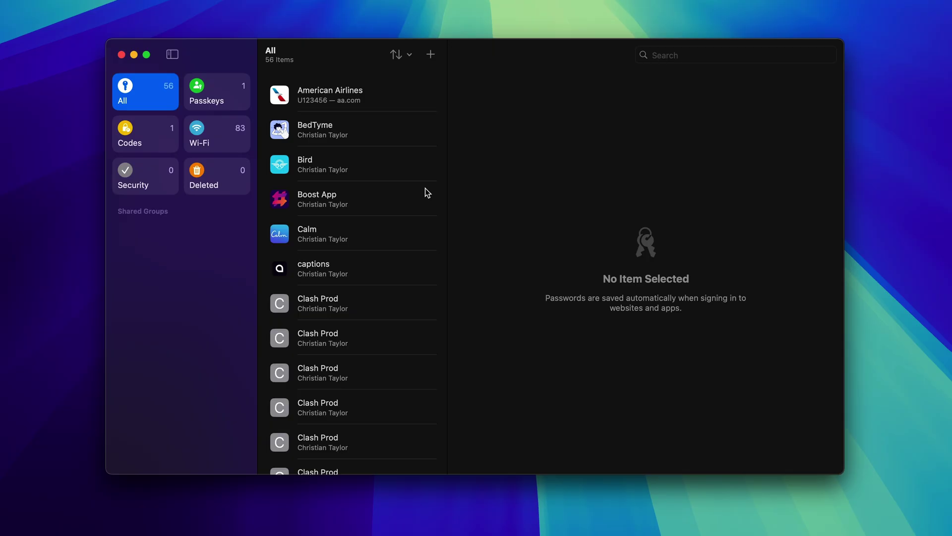
# Scroll the All list down through all 56 saved items to the final entry
pyautogui.scroll(-10, 425, 188)
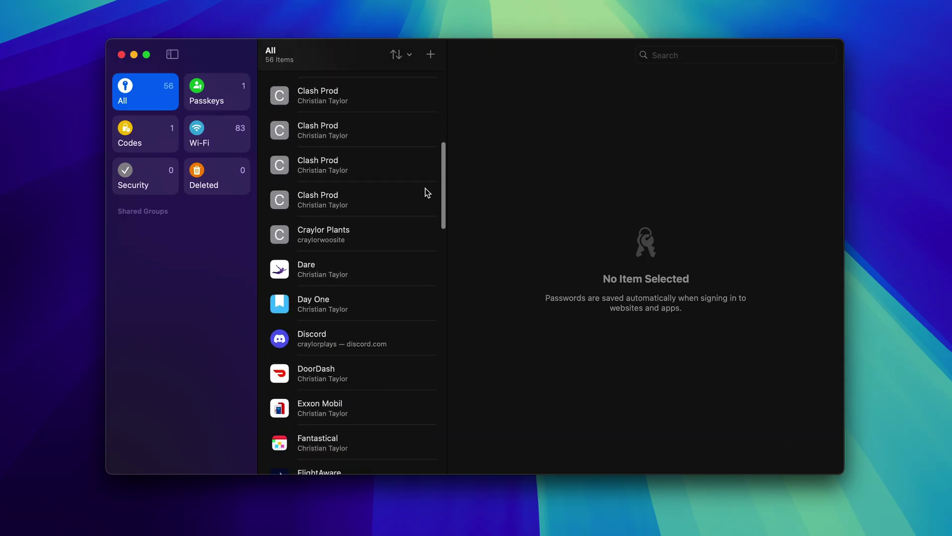
pyautogui.scroll(-10, 425, 188)
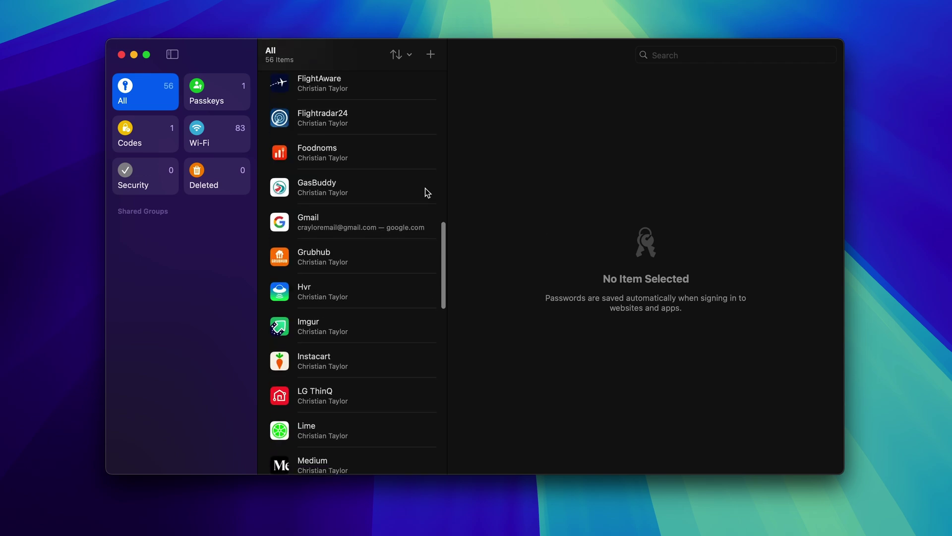
pyautogui.scroll(-8, 425, 189)
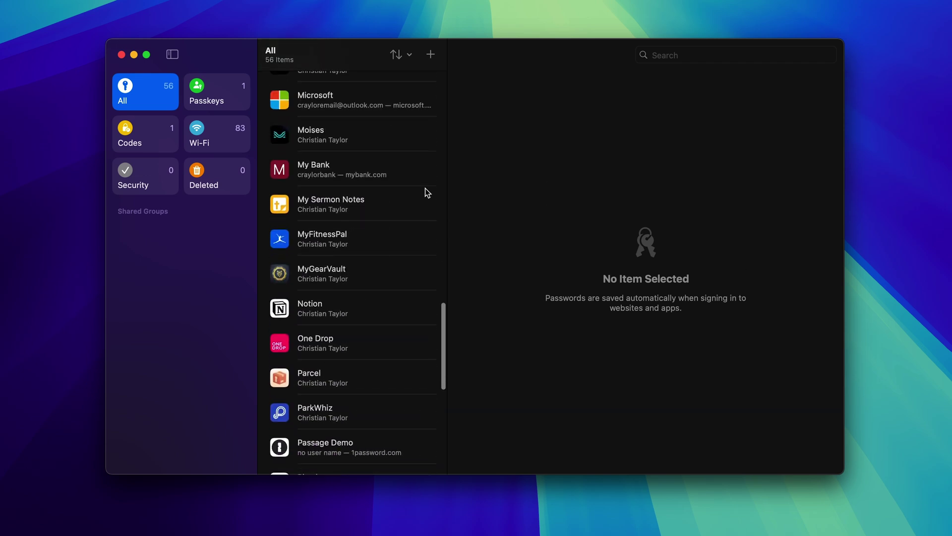
pyautogui.scroll(-8, 424, 192)
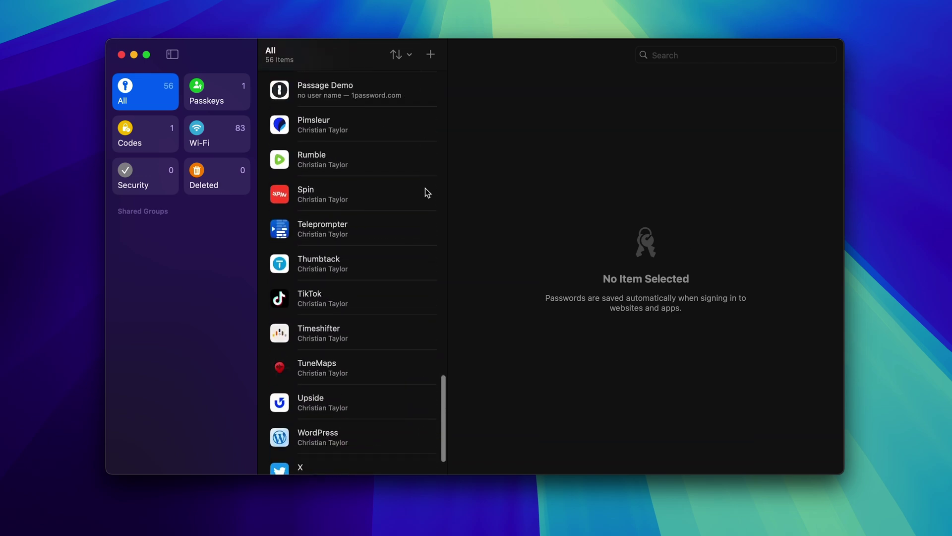
pyautogui.scroll(-3, 425, 188)
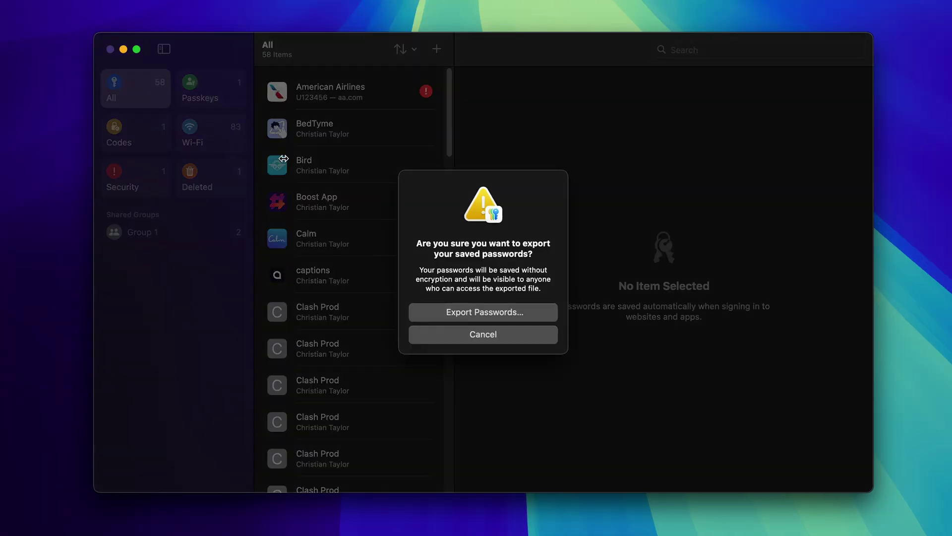
# Export the saved passwords as 'Passwords' in Downloads and begin entering the Mac password to authorize
pyautogui.click(451, 314)
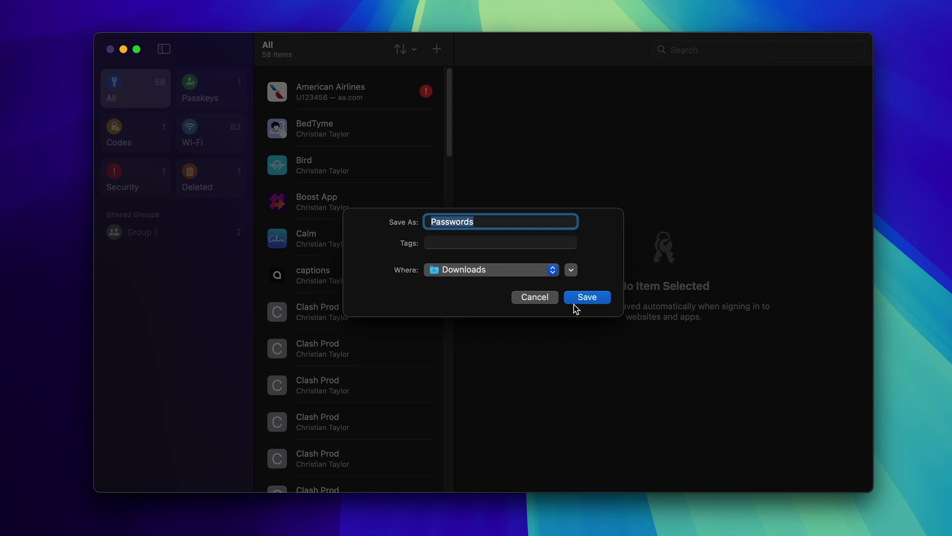
pyautogui.click(589, 299)
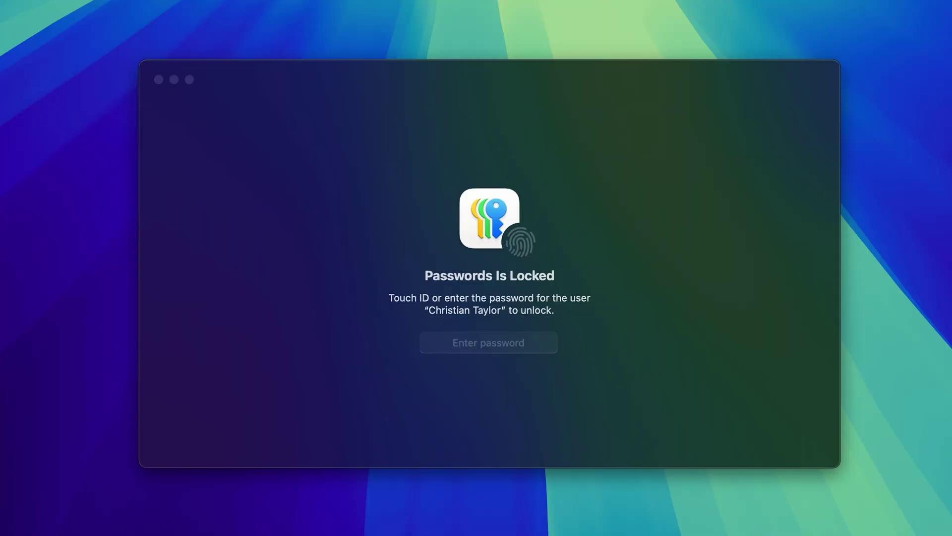
pyautogui.click(219, 275)
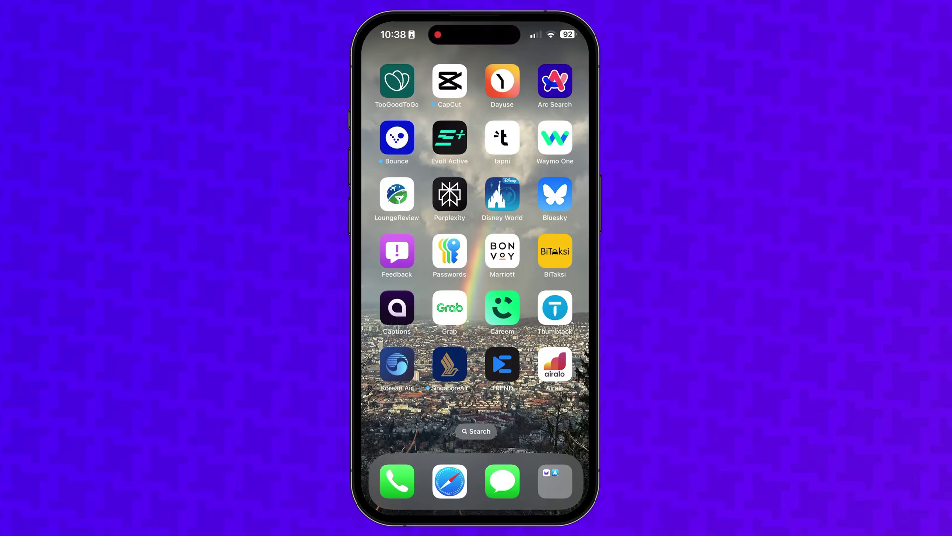
# Open the Passwords app from the iPhone home screen and unlock it with Face ID
pyautogui.click(449, 251)
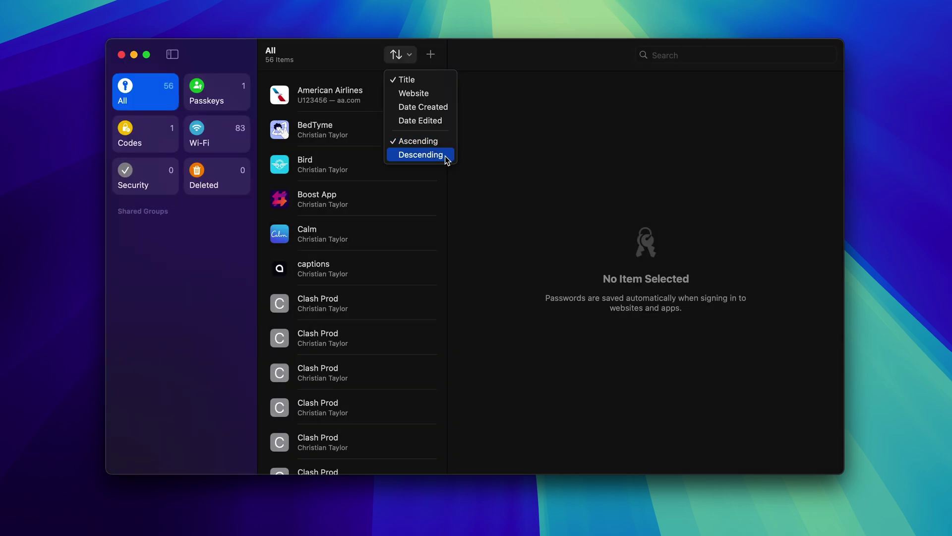
# Fill porkbun's New Password with a suggested strong password, then view the American Airlines login details
pyautogui.click(496, 163)
pyautogui.rightClick(383, 99)
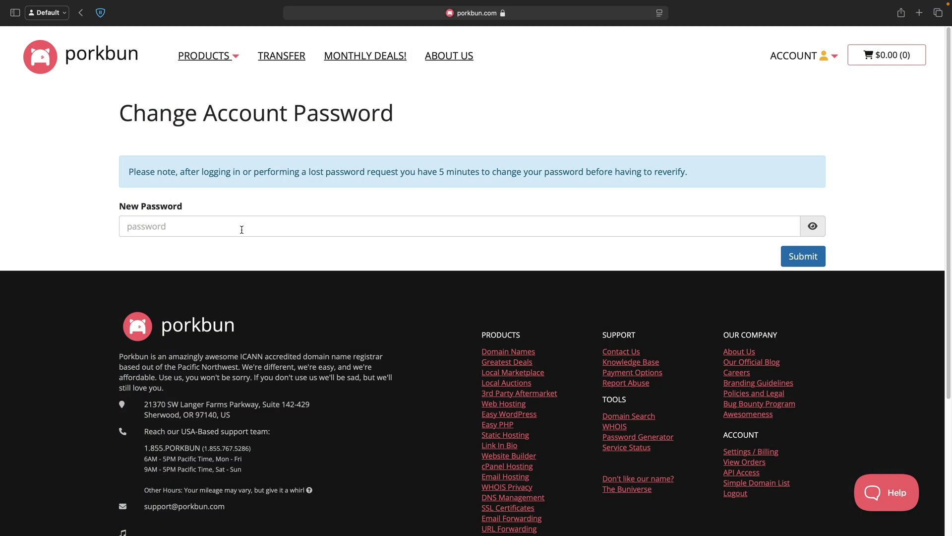
pyautogui.click(244, 226)
pyautogui.click(213, 254)
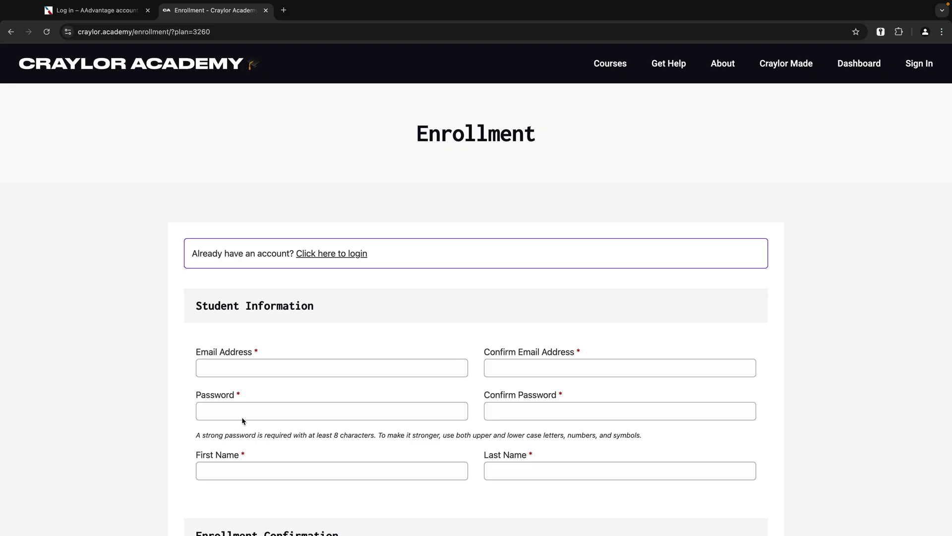
pyautogui.click(243, 414)
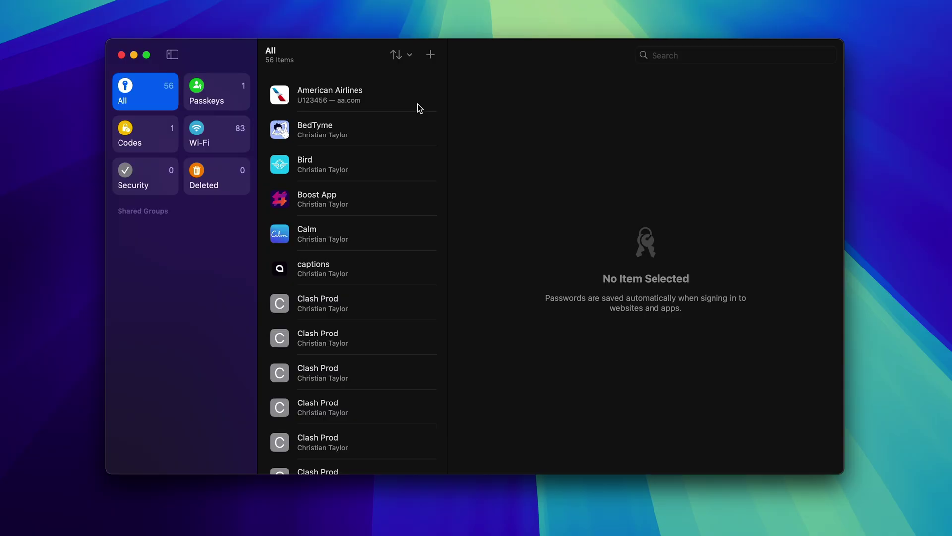
pyautogui.click(418, 103)
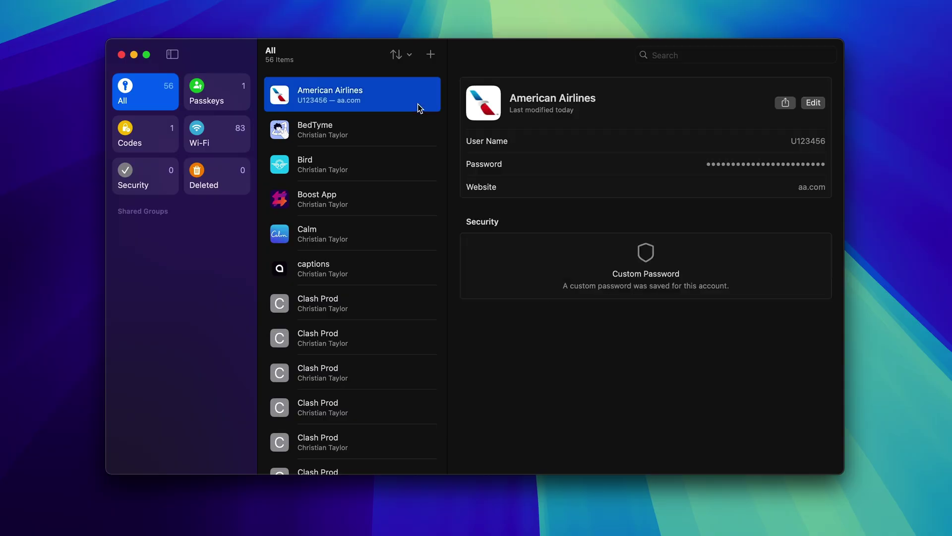
# Browse the BedTyme, Bird and Boost App logins, then put the Microsoft login into edit mode
pyautogui.click(417, 129)
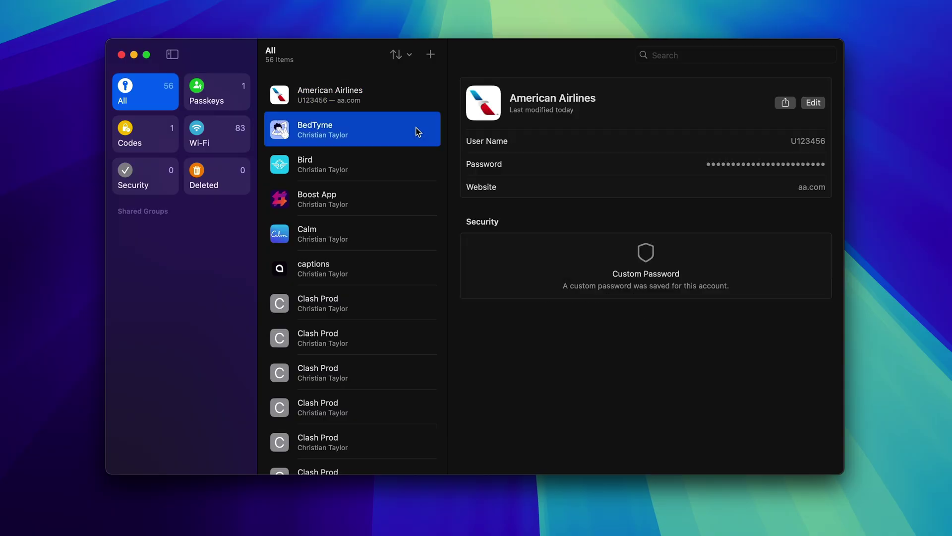
pyautogui.click(416, 165)
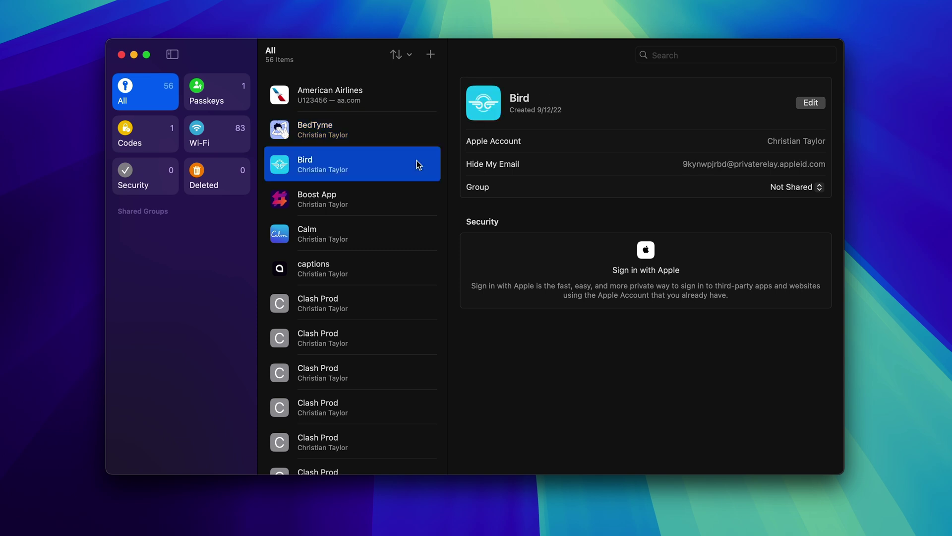
pyautogui.click(417, 196)
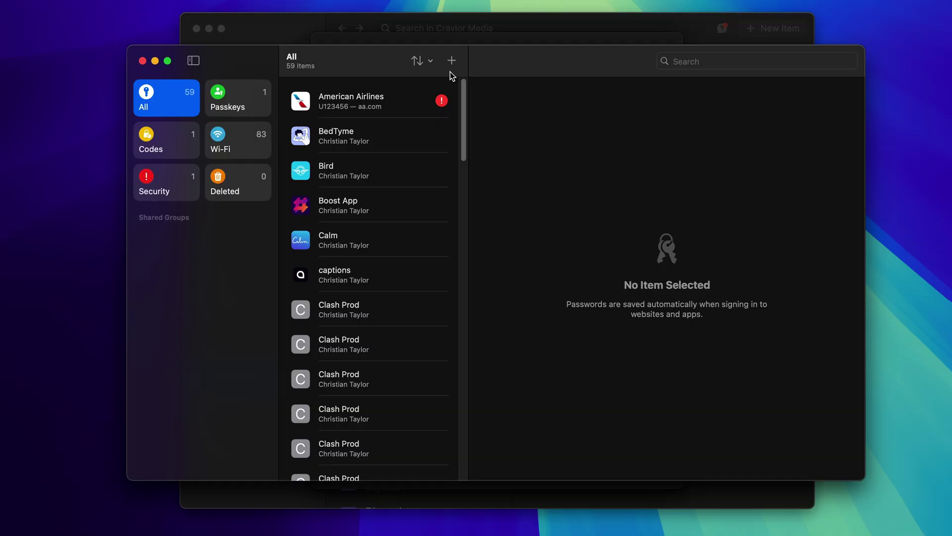
pyautogui.click(451, 63)
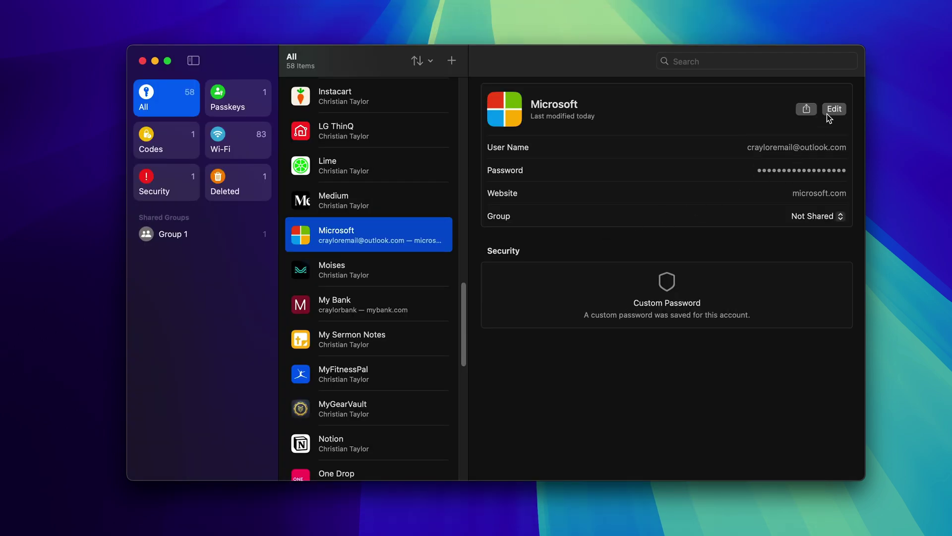
pyautogui.click(834, 110)
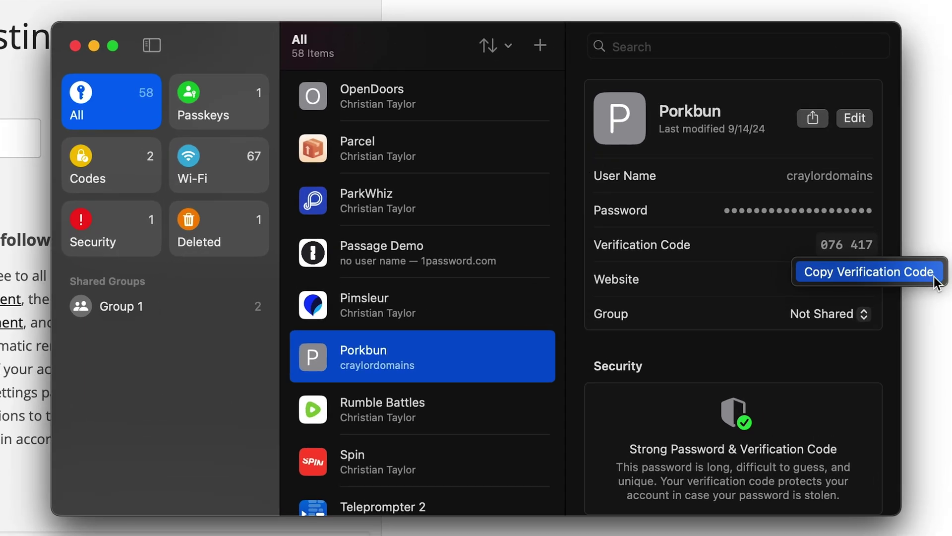
# Copy Porkbun's verification code and fill Password and Confirm Password with a generated strong password
pyautogui.click(935, 276)
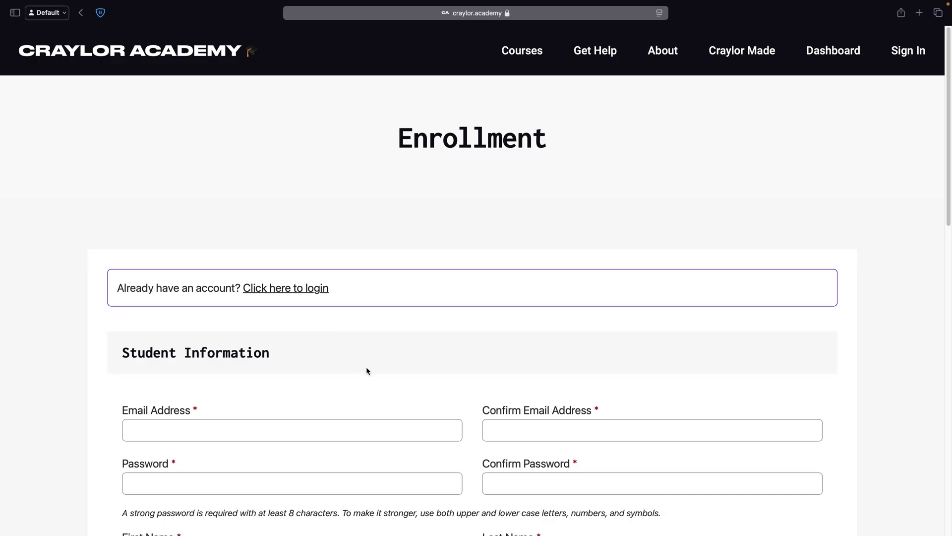
pyautogui.scroll(-4, 366, 370)
pyautogui.click(366, 389)
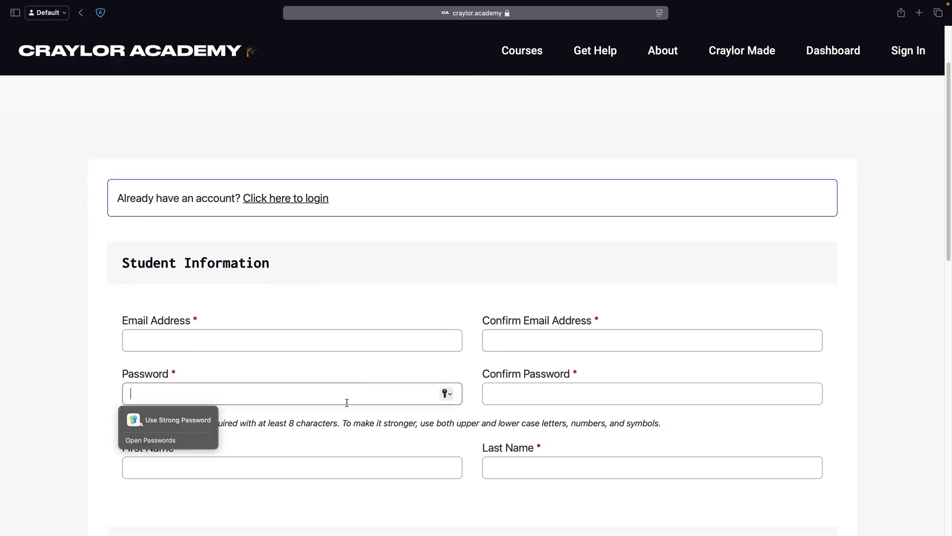
pyautogui.click(206, 421)
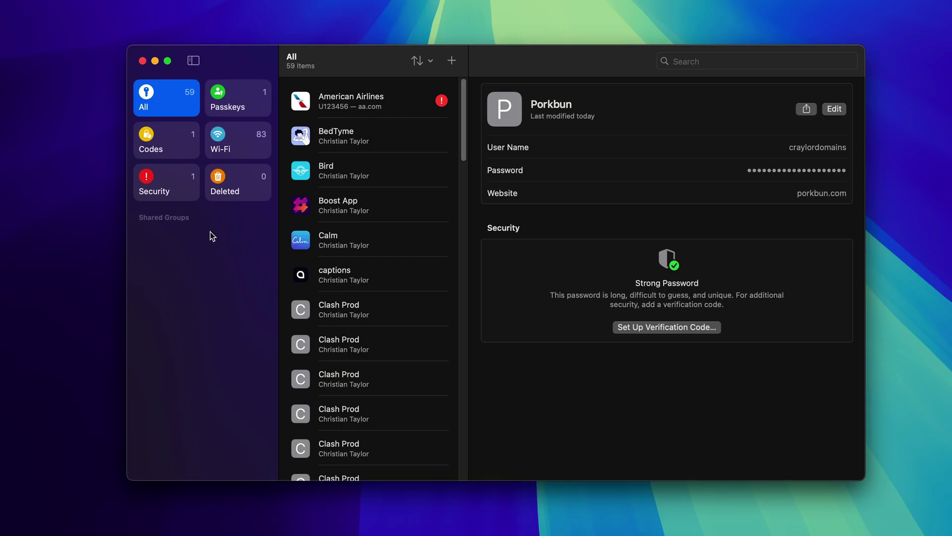
# Review American Airlines under Security, then move the Microsoft login into shared Group 1
pyautogui.click(178, 197)
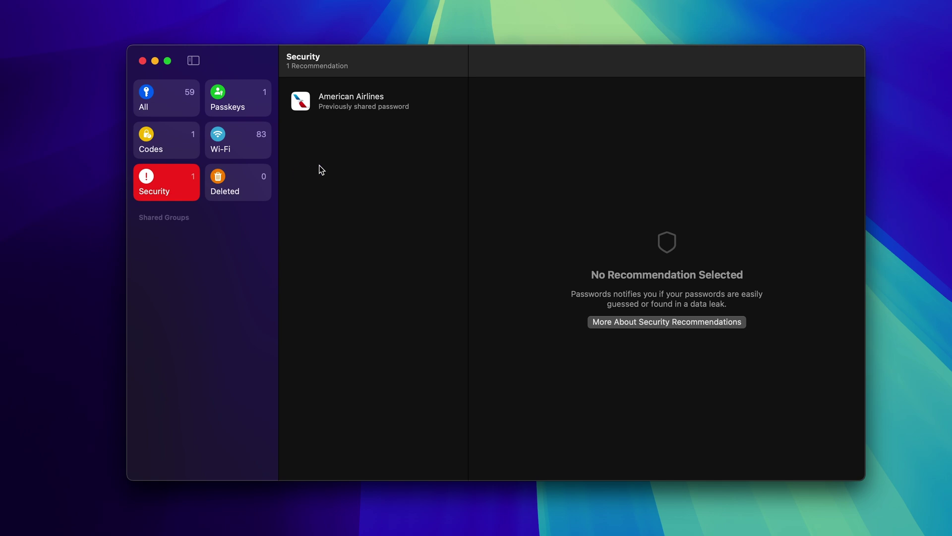
pyautogui.click(363, 106)
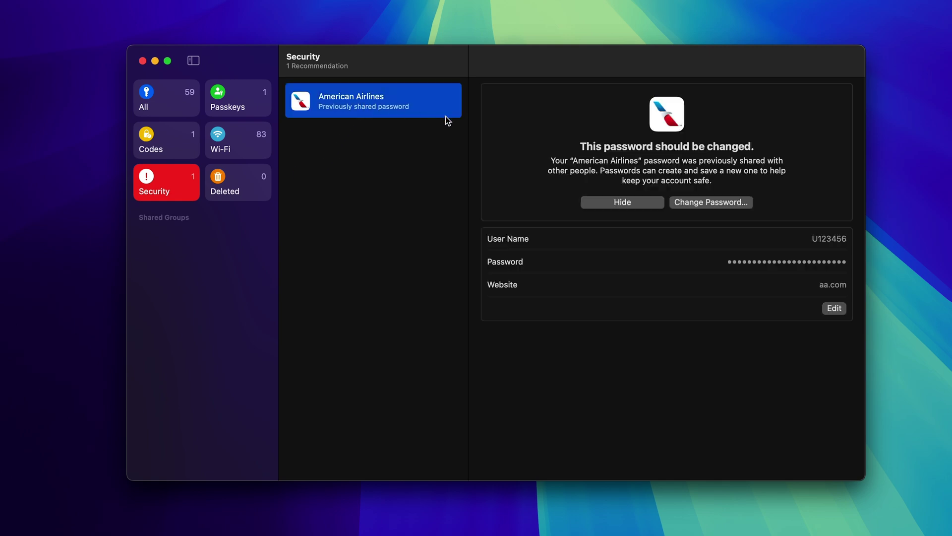
pyautogui.moveTo(347, 234); pyautogui.dragTo(200, 241)
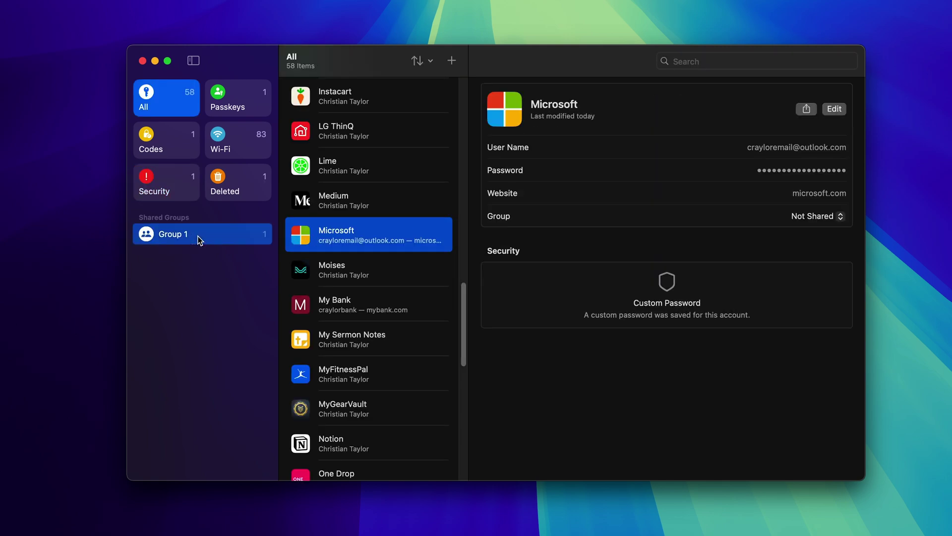
pyautogui.click(464, 309)
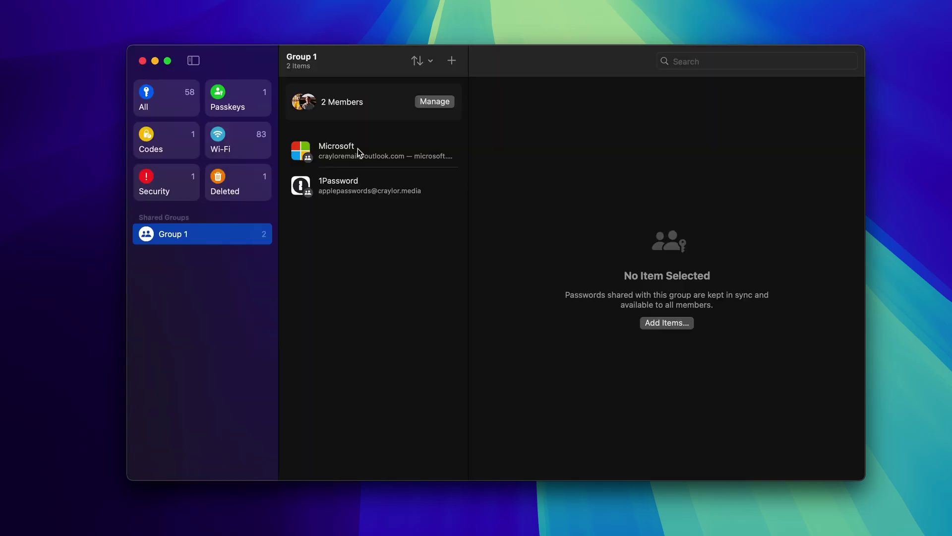
pyautogui.click(358, 148)
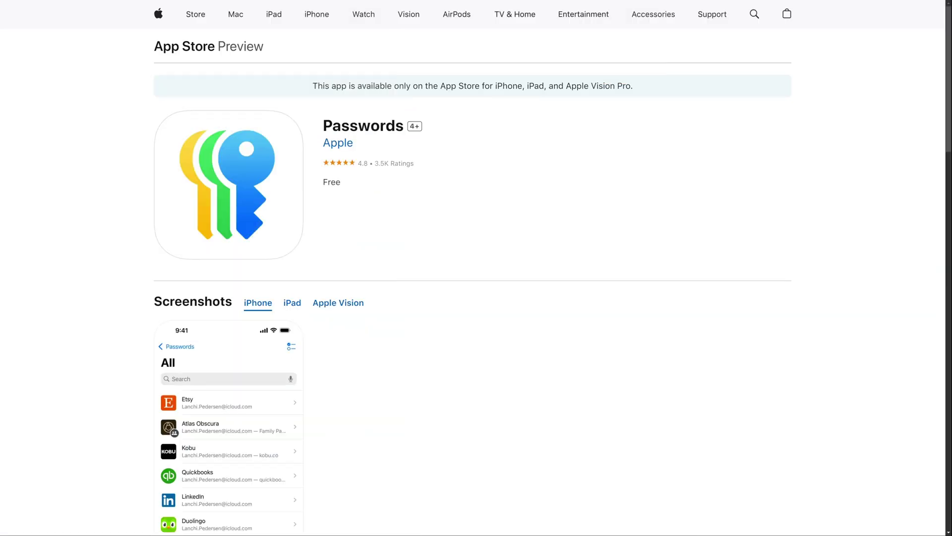
# Scroll the Passwords app's App Store Preview listing past its screenshots to the description
pyautogui.scroll(-2, 473, 288)
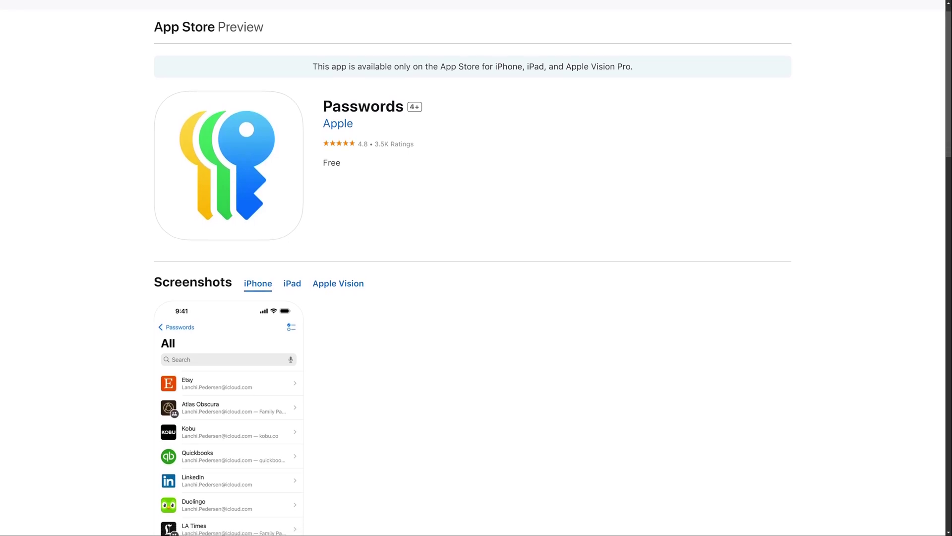
pyautogui.scroll(-2, 472, 288)
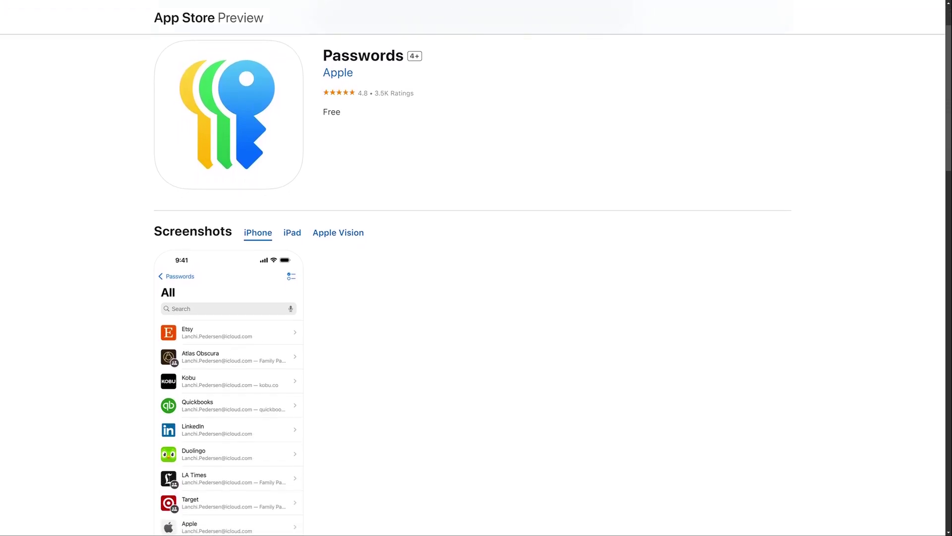
pyautogui.scroll(-2, 473, 288)
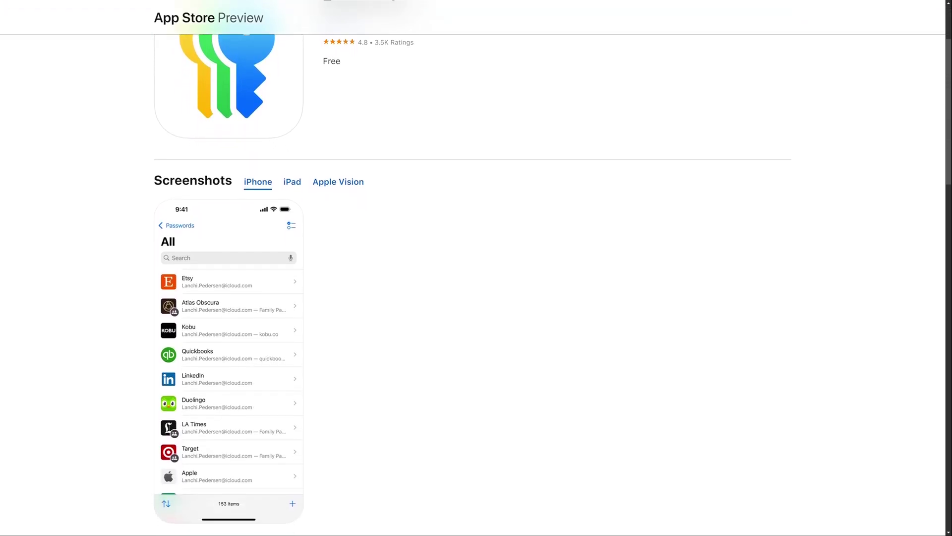
pyautogui.scroll(-2, 472, 288)
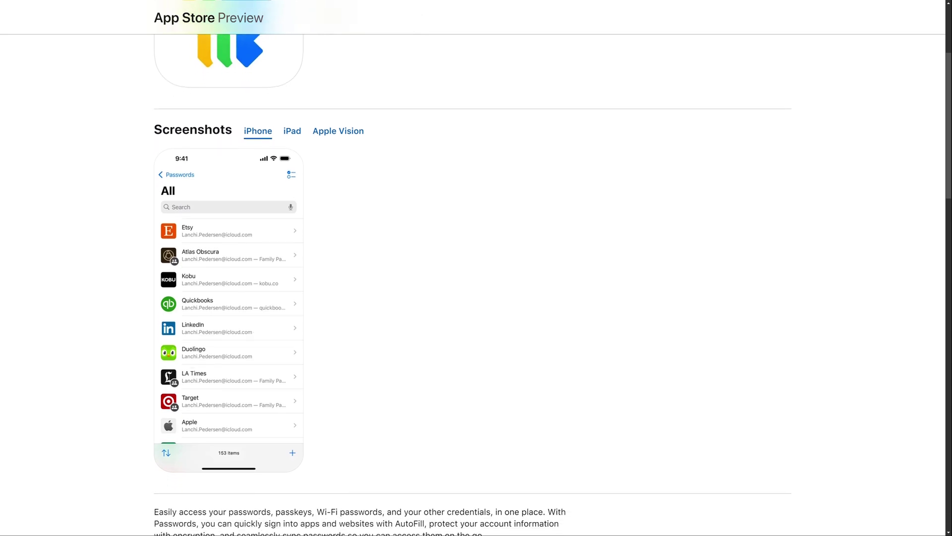
pyautogui.scroll(-1, 472, 288)
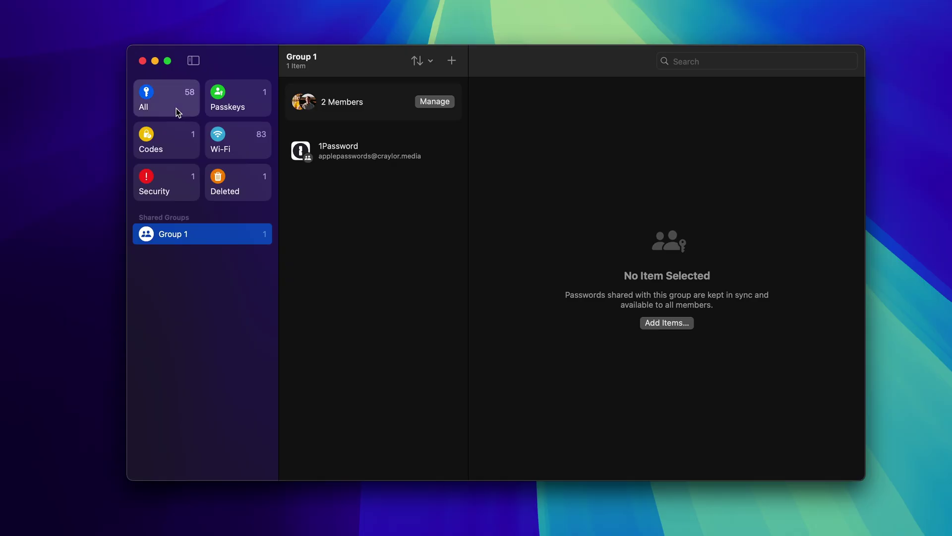
# Show the All list of 58 saved logins and scroll through it
pyautogui.click(177, 108)
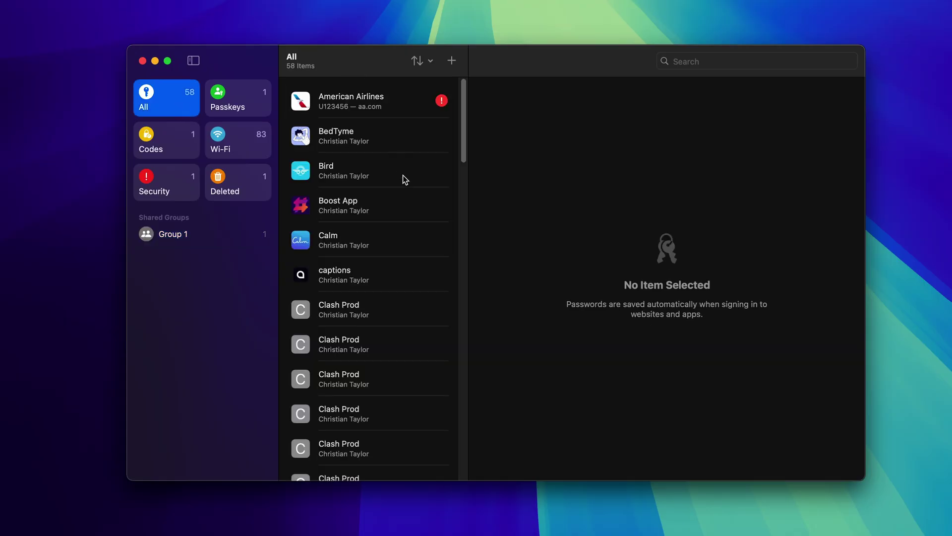
pyautogui.scroll(-10, 403, 175)
pyautogui.scroll(-3, 403, 174)
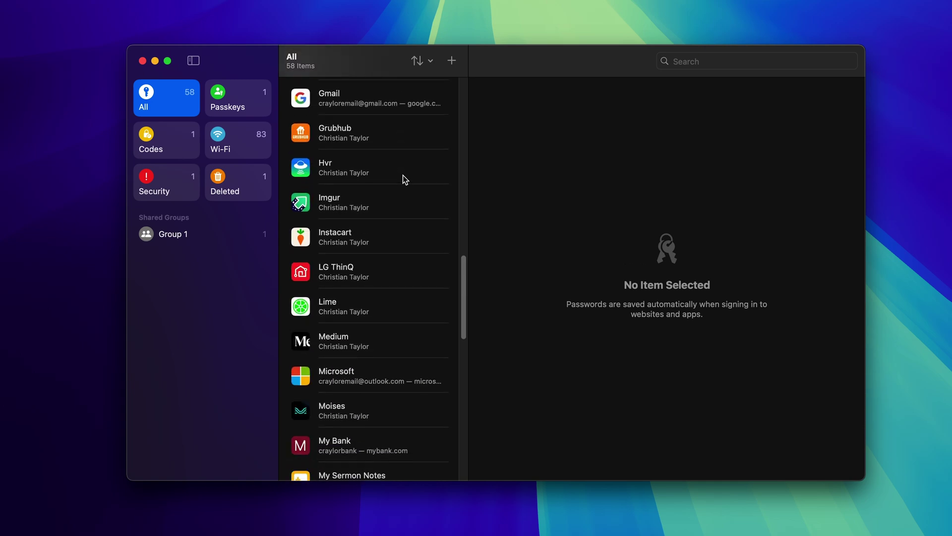